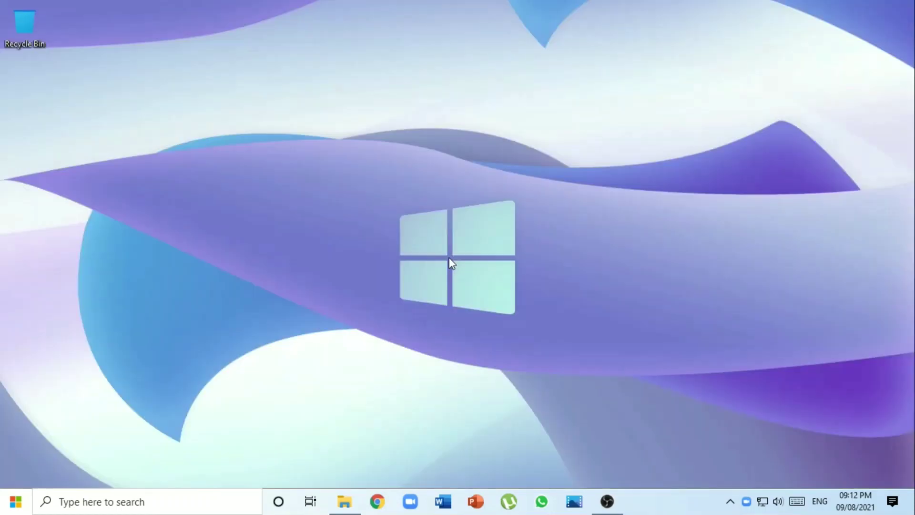
- Search Windows for "power option" and open the advanced power settings of the Balanced plan from the additional power settings
{"action": "left_click", "coordinate": [179, 509]}
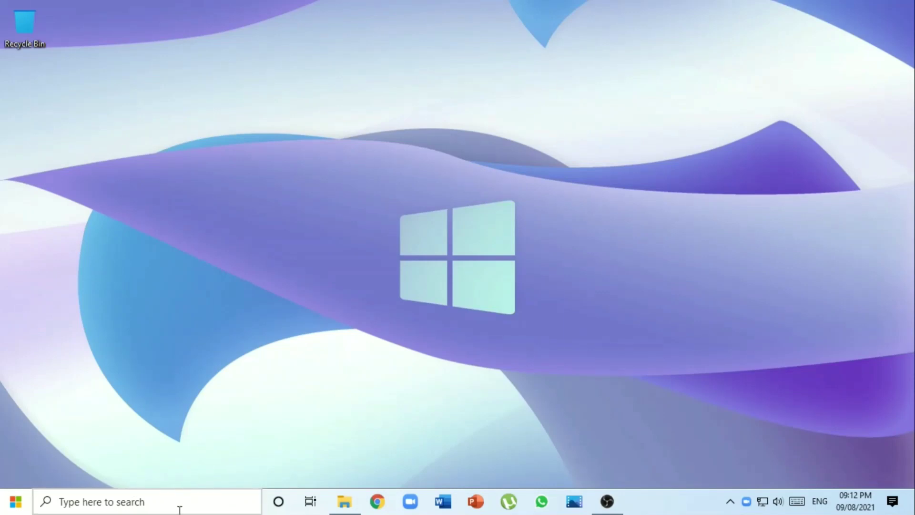
{"action": "type", "text": "power option"}
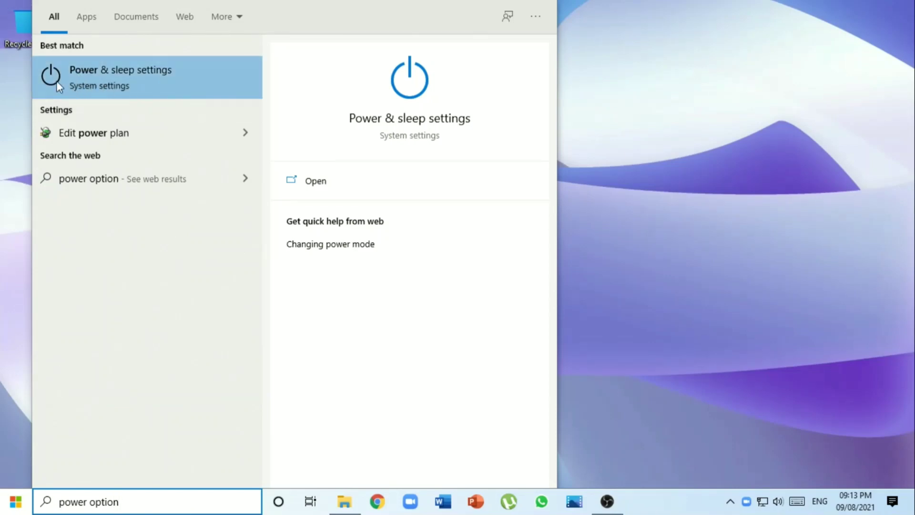
{"action": "left_click", "coordinate": [133, 80]}
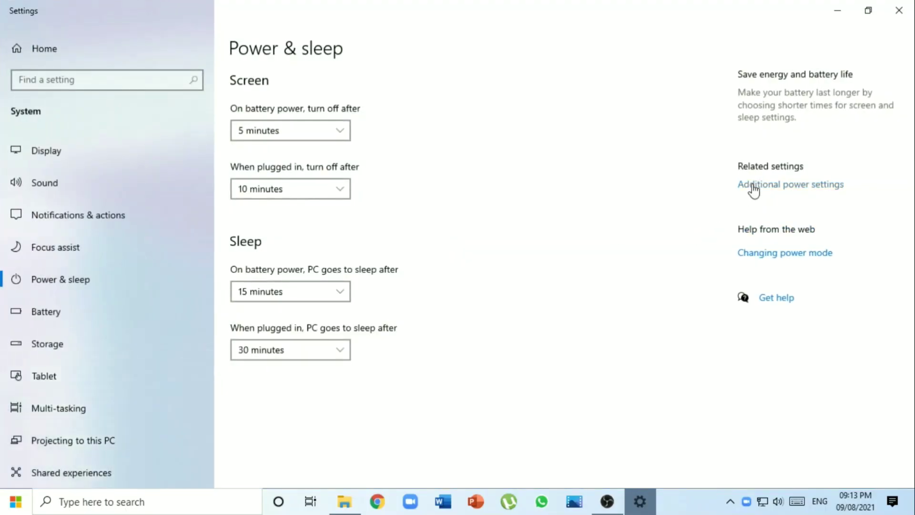
{"action": "left_click", "coordinate": [791, 187]}
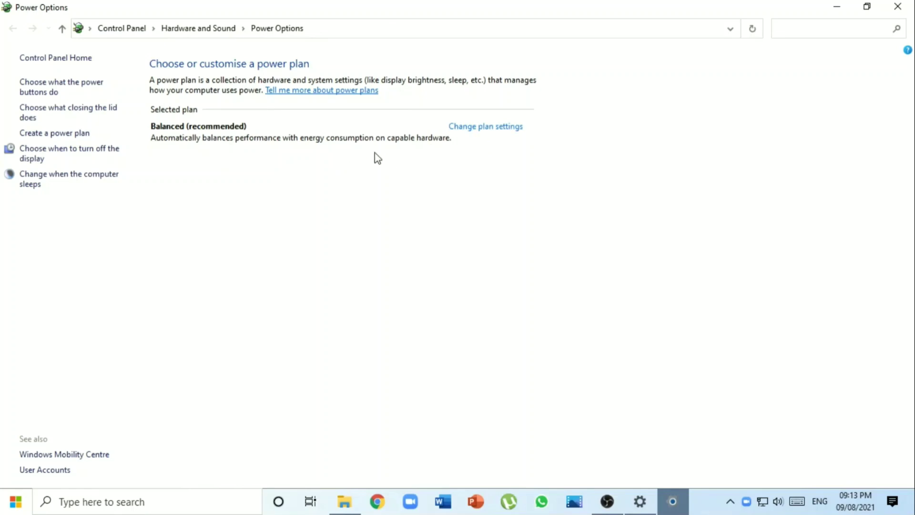
{"action": "left_click", "coordinate": [488, 127]}
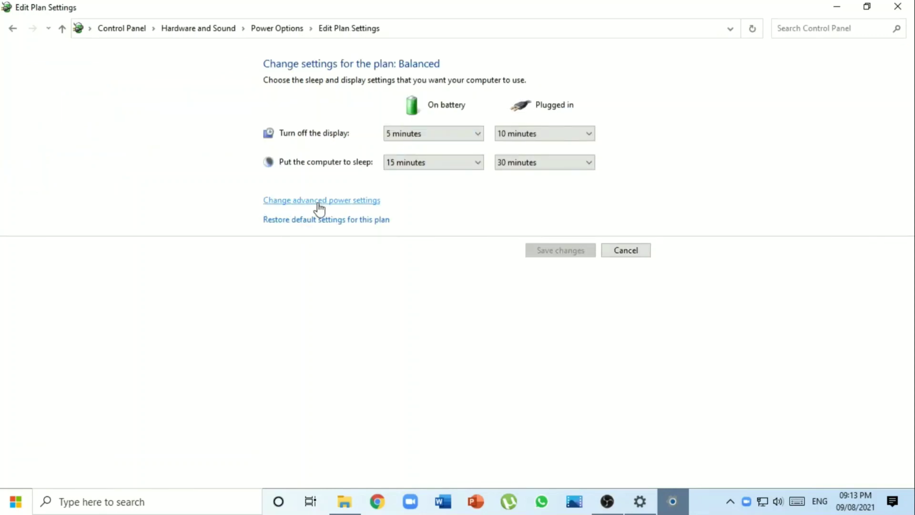
{"action": "left_click", "coordinate": [319, 204]}
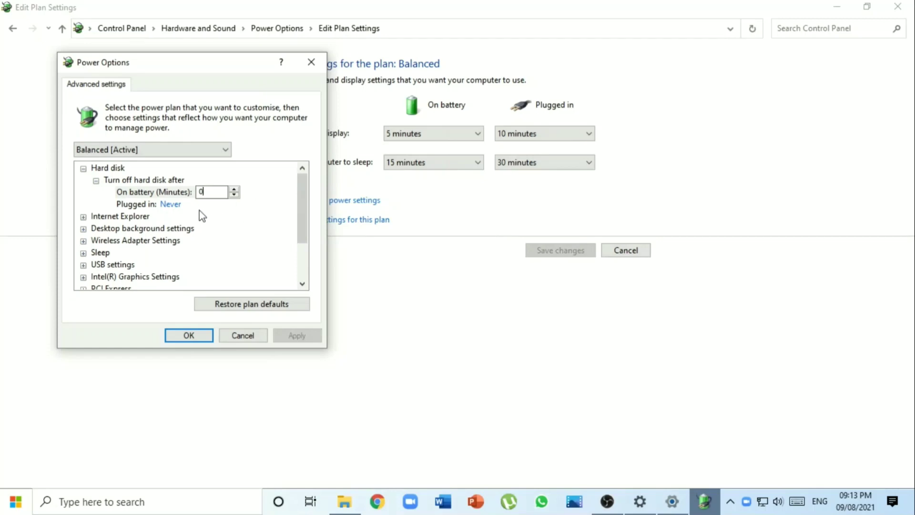
- Check the minimum and maximum processor state values under Processor power management and accept the advanced power settings
{"action": "scroll", "coordinate": [197, 219], "scroll_direction": "down", "scroll_amount": 2}
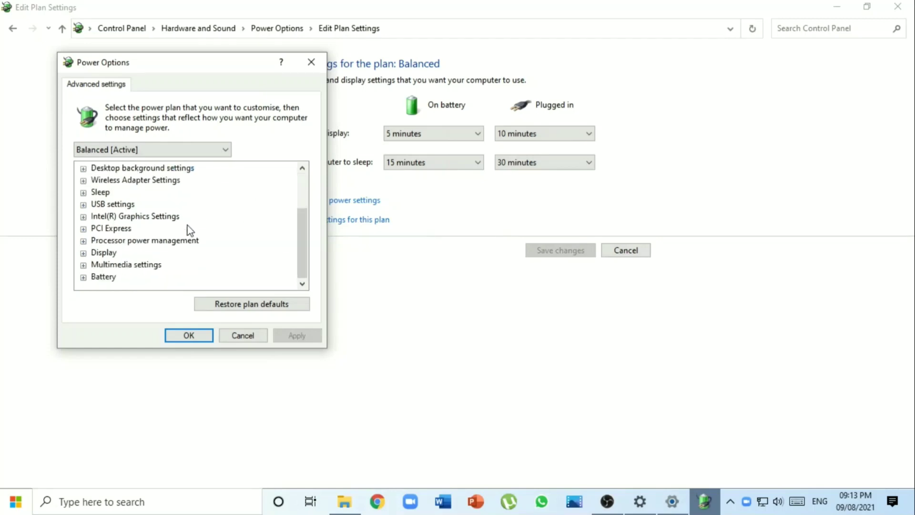
{"action": "left_click", "coordinate": [83, 241]}
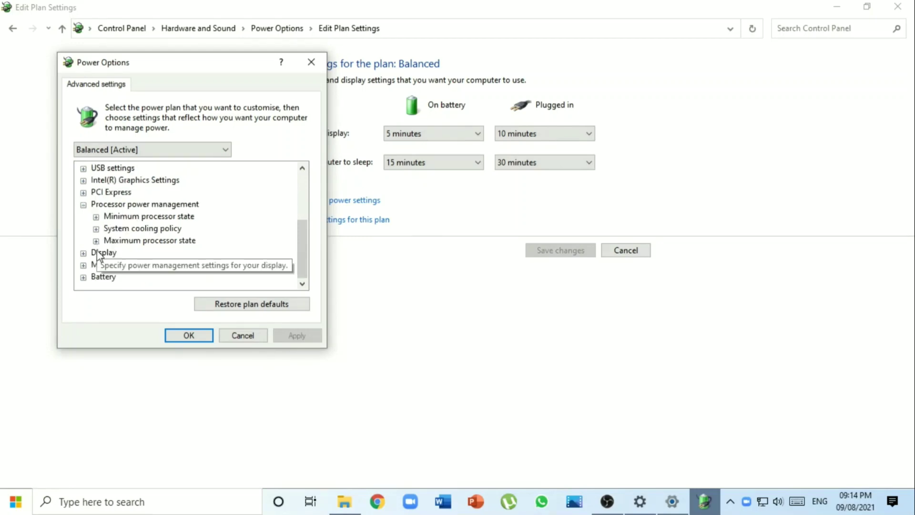
{"action": "left_click", "coordinate": [95, 217]}
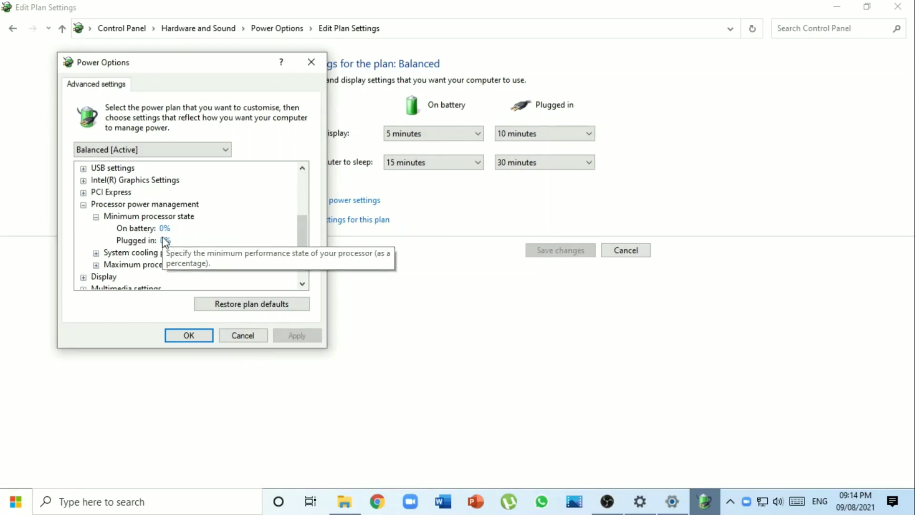
{"action": "scroll", "coordinate": [165, 242], "scroll_direction": "down", "scroll_amount": 1}
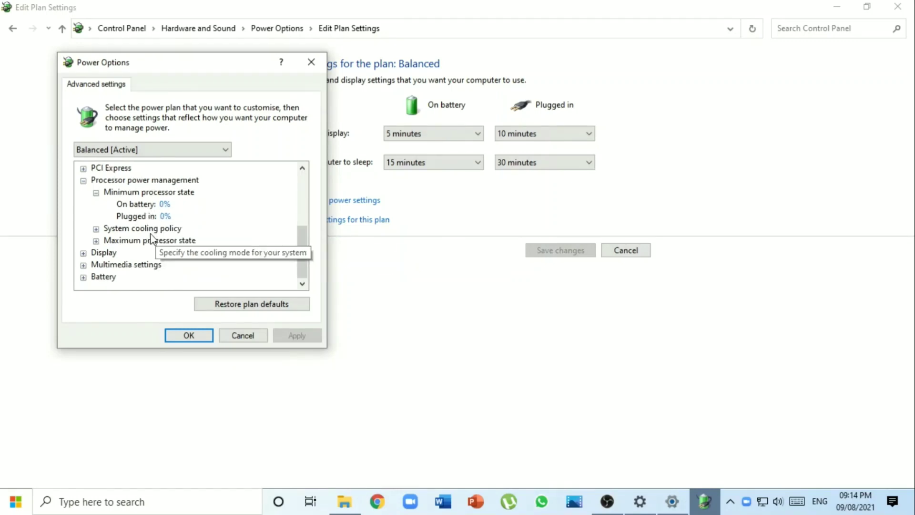
{"action": "left_click", "coordinate": [97, 241]}
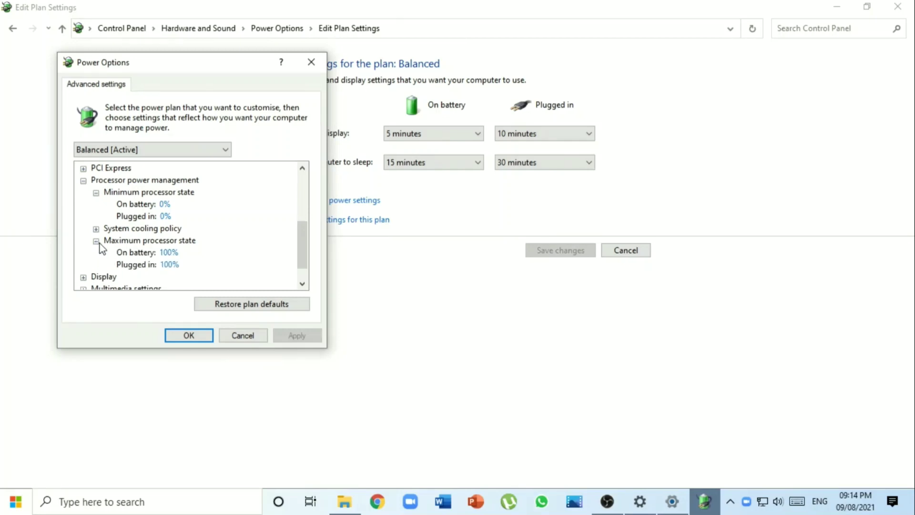
{"action": "scroll", "coordinate": [152, 227], "scroll_direction": "down", "scroll_amount": 1}
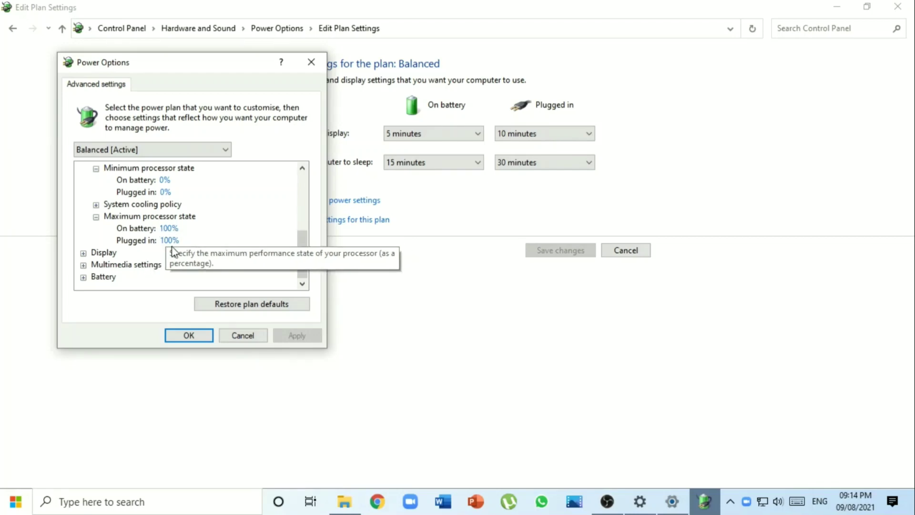
{"action": "scroll", "coordinate": [141, 216], "scroll_direction": "up", "scroll_amount": 3}
{"action": "scroll", "coordinate": [143, 217], "scroll_direction": "up", "scroll_amount": 1}
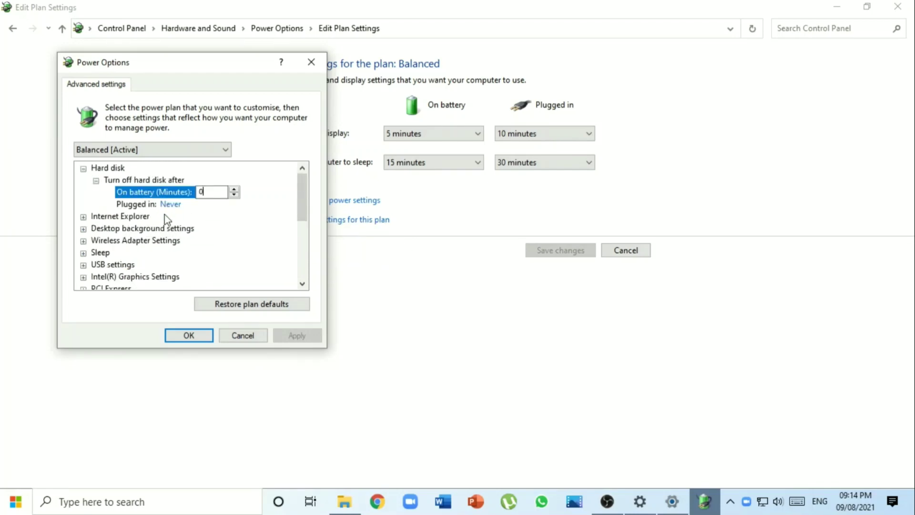
{"action": "scroll", "coordinate": [181, 229], "scroll_direction": "down", "scroll_amount": 4}
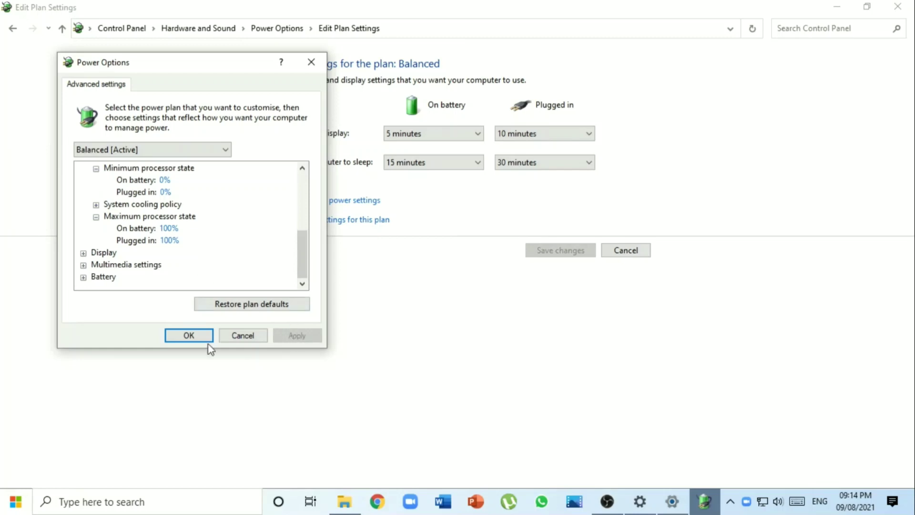
{"action": "left_click", "coordinate": [189, 335]}
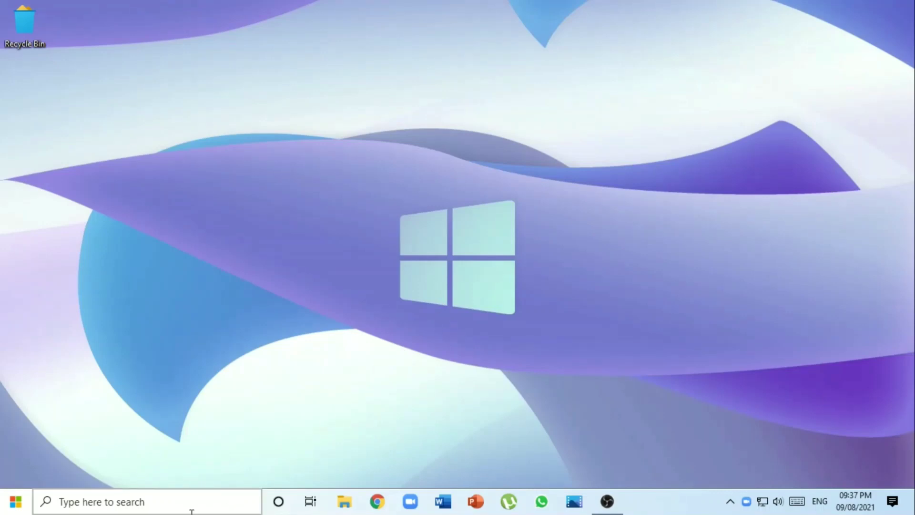
- Search Windows for "person", open the personalisation settings and review the Colours options, including transparency effects and accent colours
{"action": "left_click", "coordinate": [125, 498]}
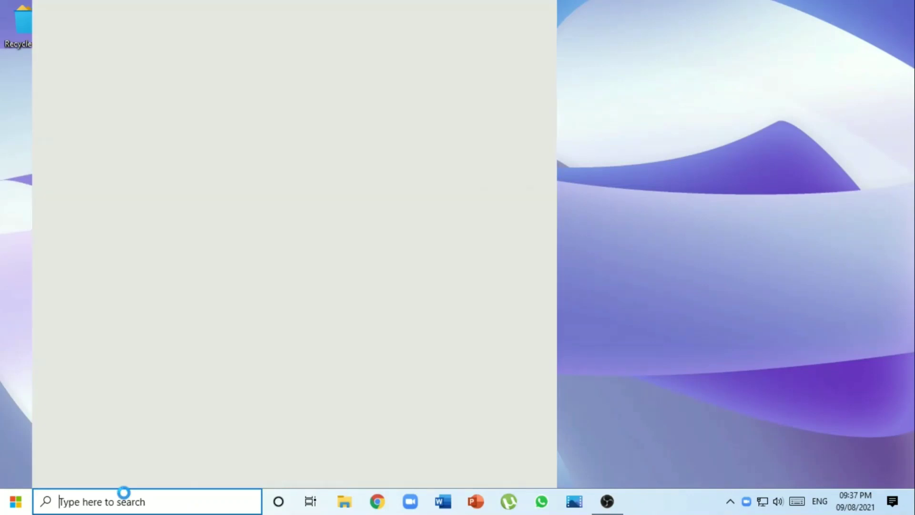
{"action": "type", "text": "person"}
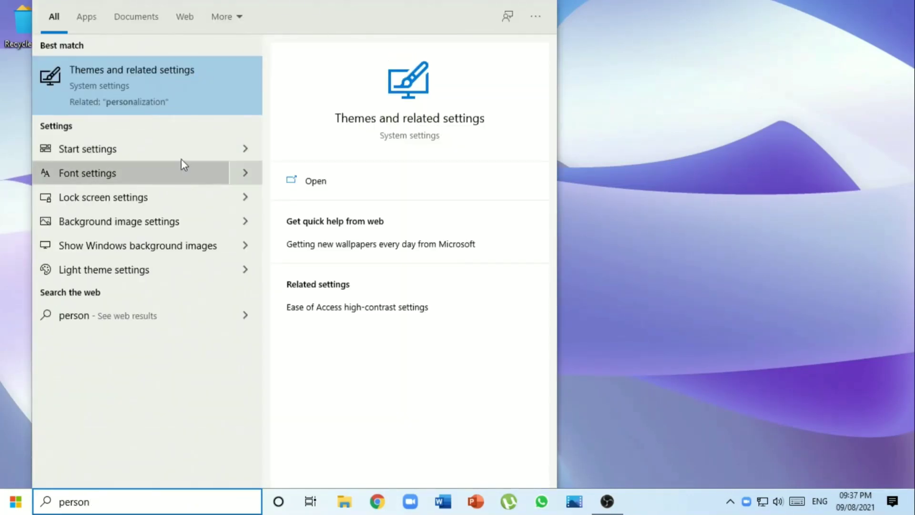
{"action": "left_click", "coordinate": [148, 90]}
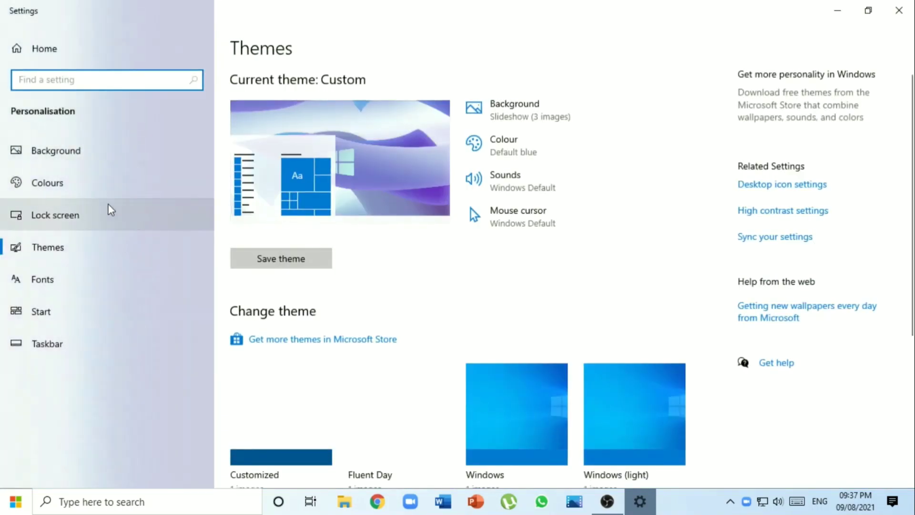
{"action": "left_click", "coordinate": [47, 179]}
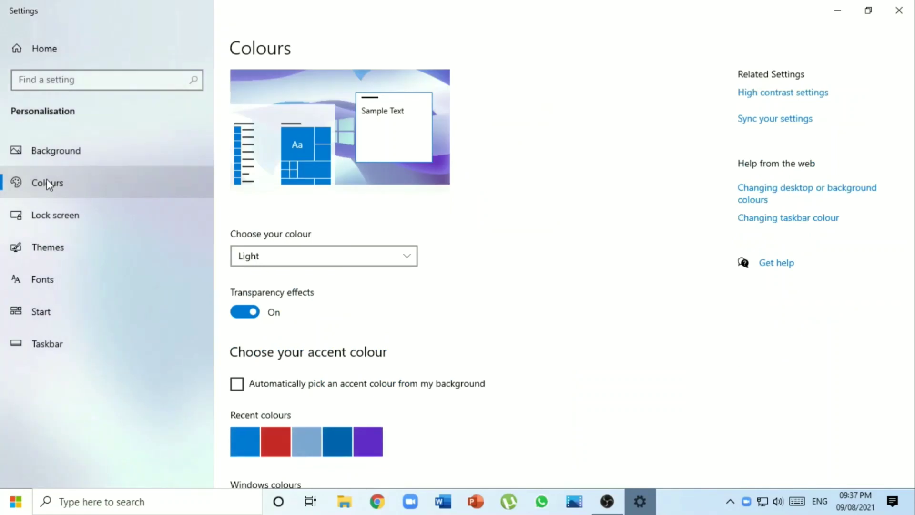
{"action": "scroll", "coordinate": [596, 245], "scroll_direction": "down", "scroll_amount": 8}
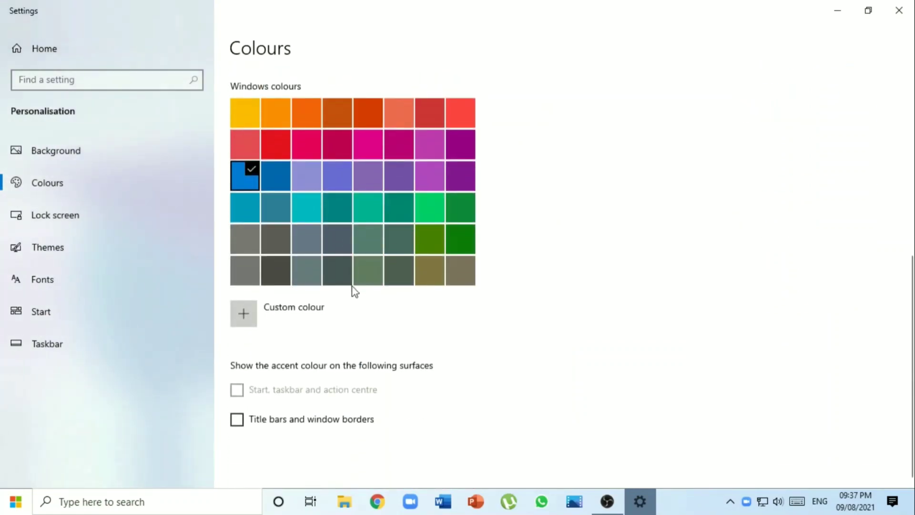
{"action": "scroll", "coordinate": [325, 325], "scroll_direction": "up", "scroll_amount": 6}
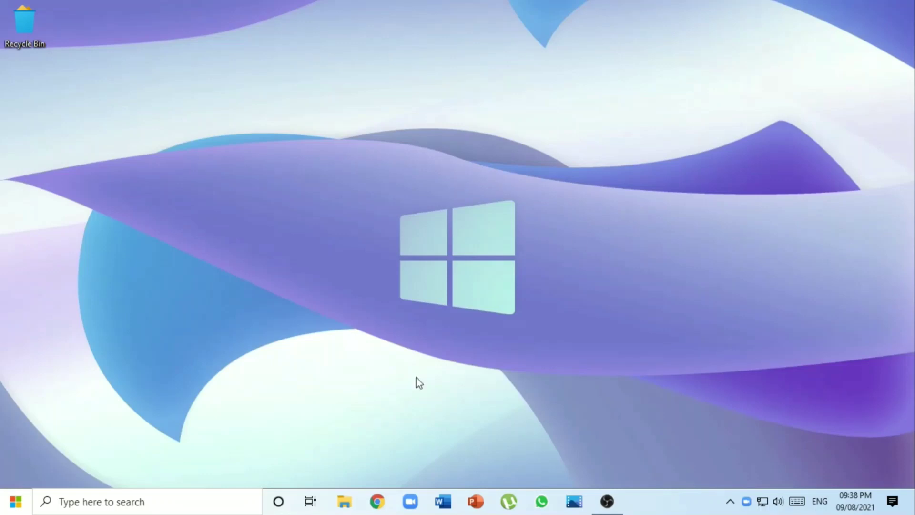
- Search Windows for "xbox", open the gaming settings and review the Xbox Game Bar options
{"action": "left_click", "coordinate": [178, 503]}
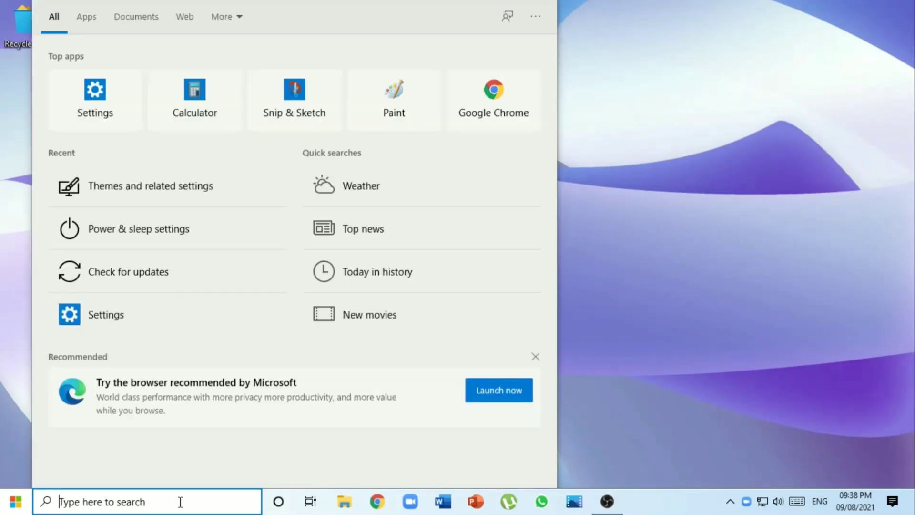
{"action": "type", "text": "xbox"}
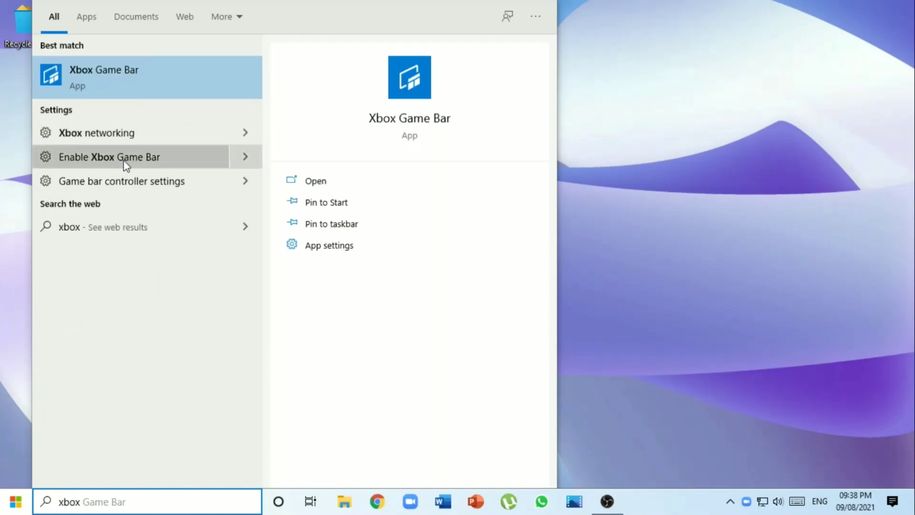
{"action": "left_click", "coordinate": [92, 140]}
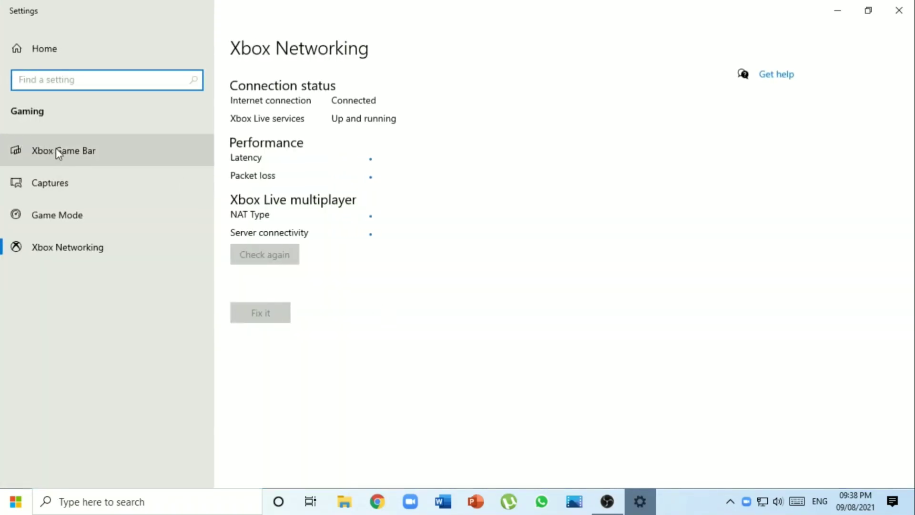
{"action": "left_click", "coordinate": [39, 156]}
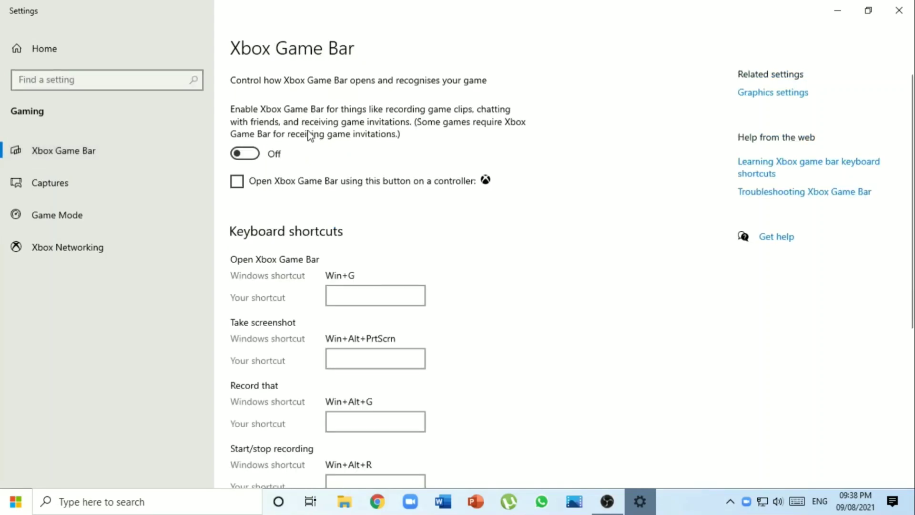
{"action": "scroll", "coordinate": [311, 135], "scroll_direction": "down", "scroll_amount": 5}
{"action": "scroll", "coordinate": [386, 291], "scroll_direction": "up", "scroll_amount": 5}
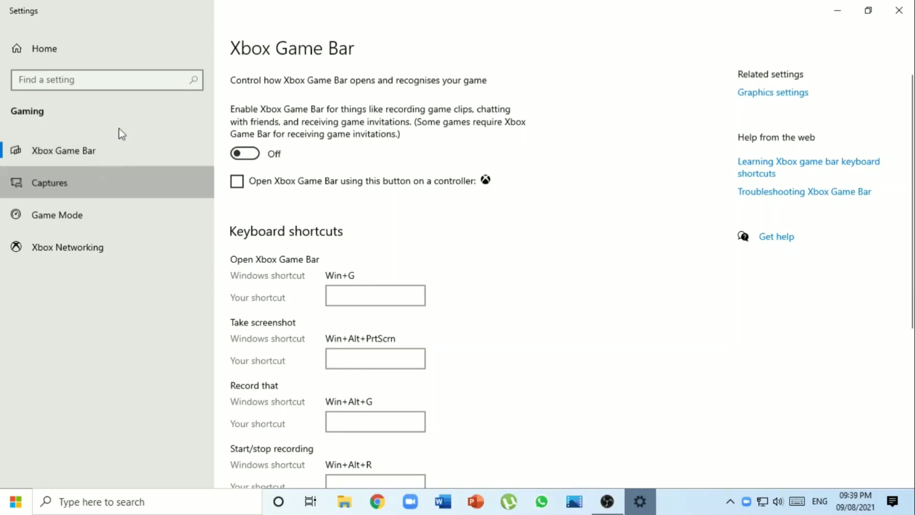
- Review the background recording, audio and video options in Captures, and choose 30 minutes as the maximum recording length
{"action": "left_click", "coordinate": [65, 179]}
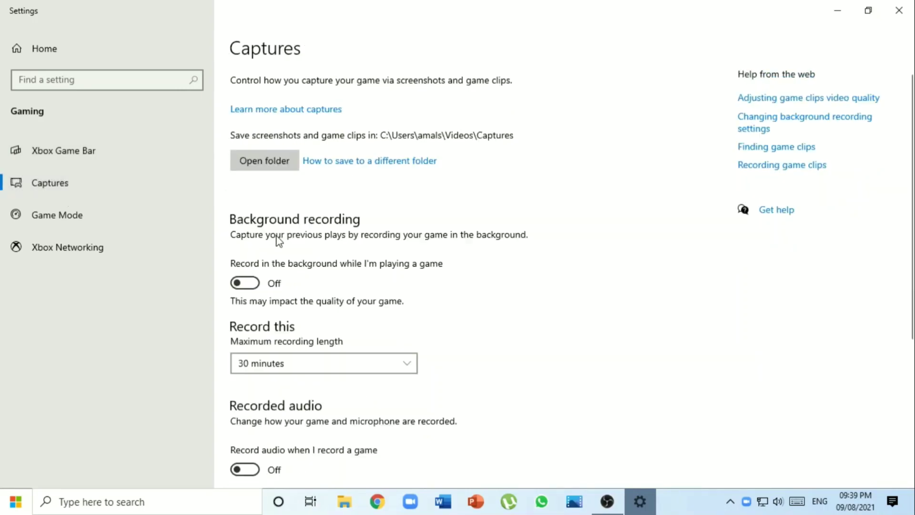
{"action": "scroll", "coordinate": [277, 241], "scroll_direction": "down", "scroll_amount": 2}
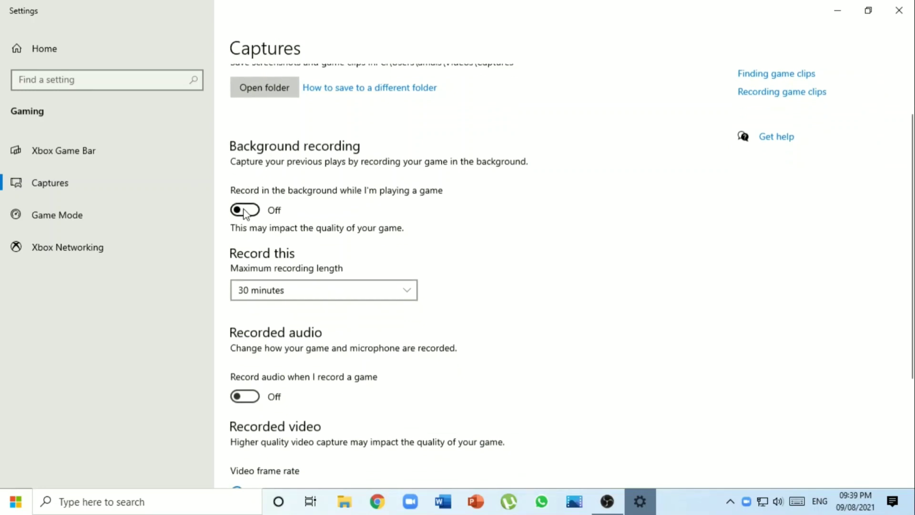
{"action": "scroll", "coordinate": [376, 231], "scroll_direction": "down", "scroll_amount": 2}
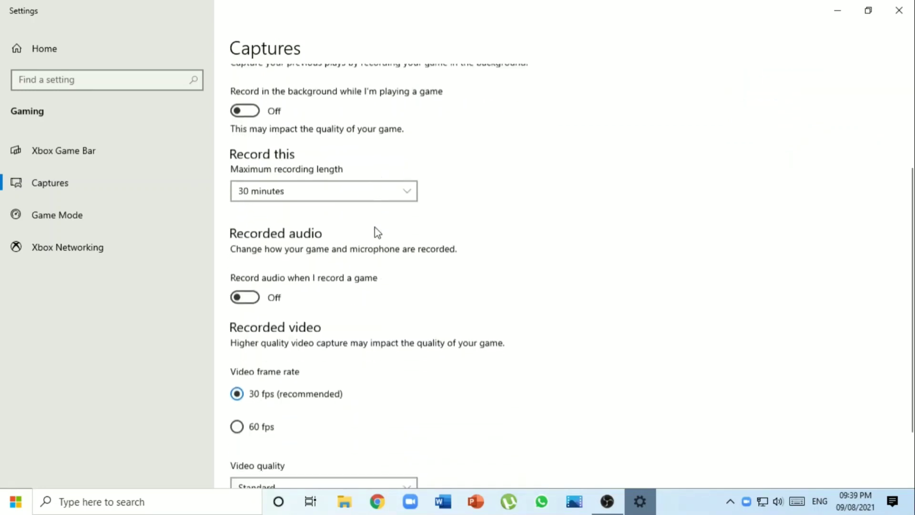
{"action": "scroll", "coordinate": [377, 232], "scroll_direction": "down", "scroll_amount": 1}
{"action": "left_click", "coordinate": [256, 139]}
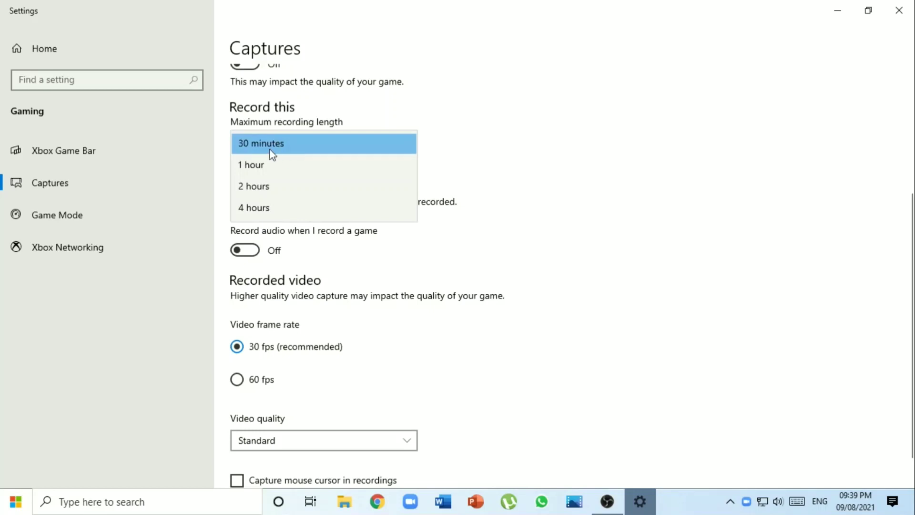
{"action": "left_click", "coordinate": [272, 144]}
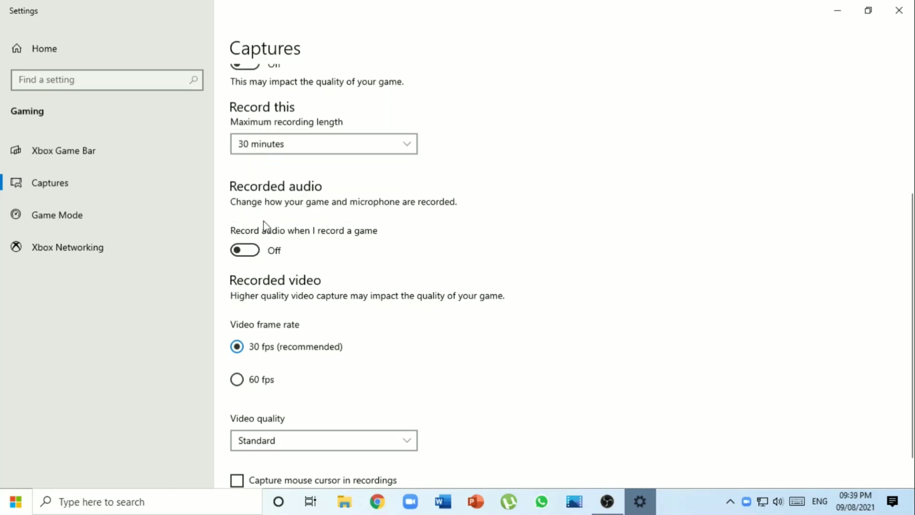
{"action": "scroll", "coordinate": [379, 236], "scroll_direction": "down", "scroll_amount": 1}
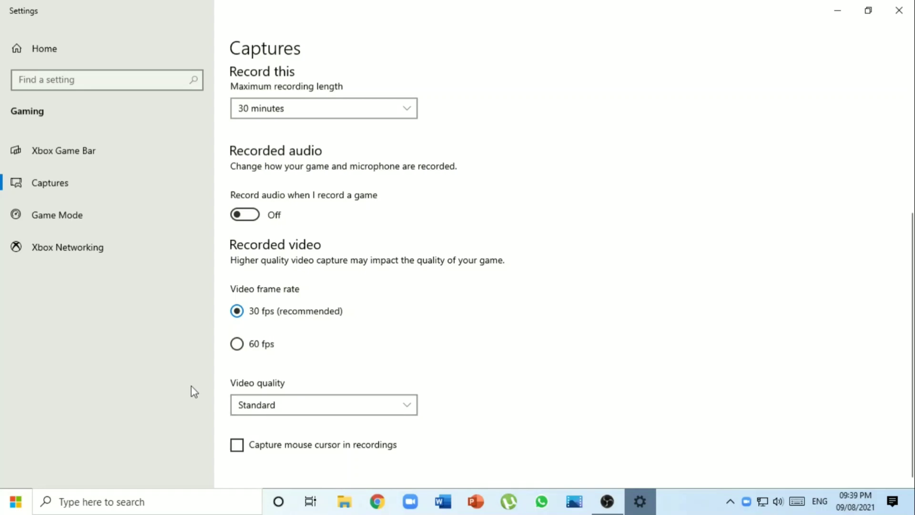
- Check the Game Mode setting and close the settings window
{"action": "left_click", "coordinate": [85, 229]}
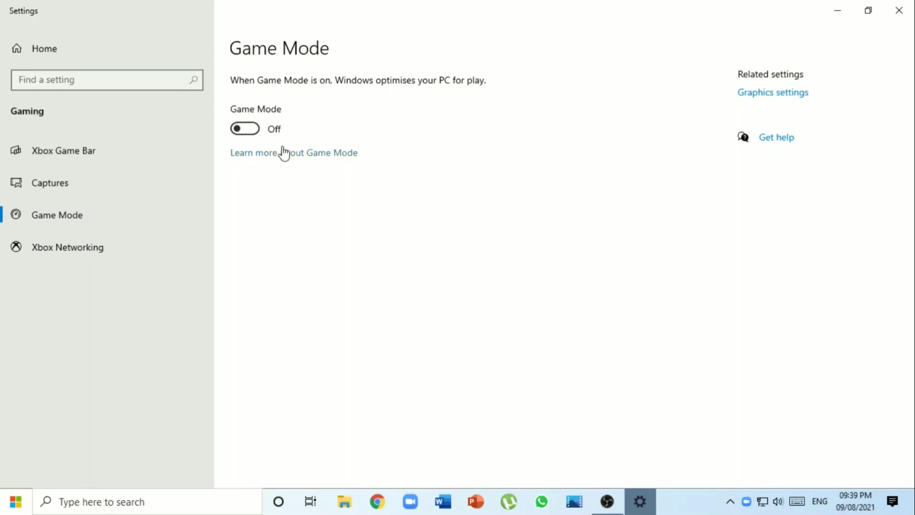
{"action": "key", "text": "alt+F4"}
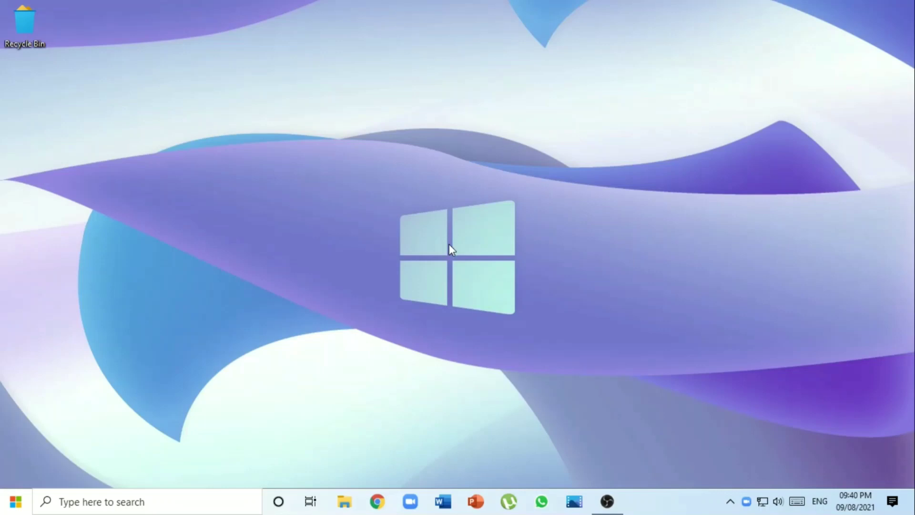
- Run "prefetch" to open the Windows Prefetch folder and grant permanent access to it
{"action": "key", "text": "super+r"}
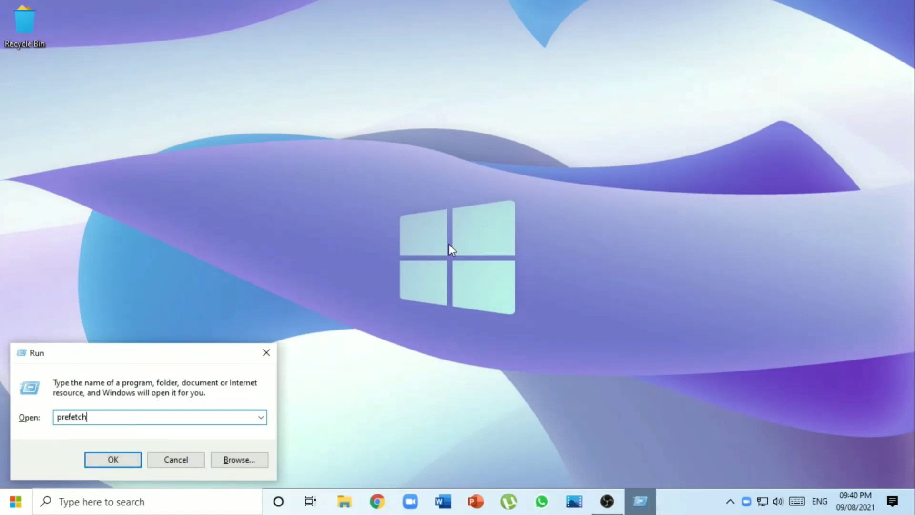
{"action": "key", "text": "Return"}
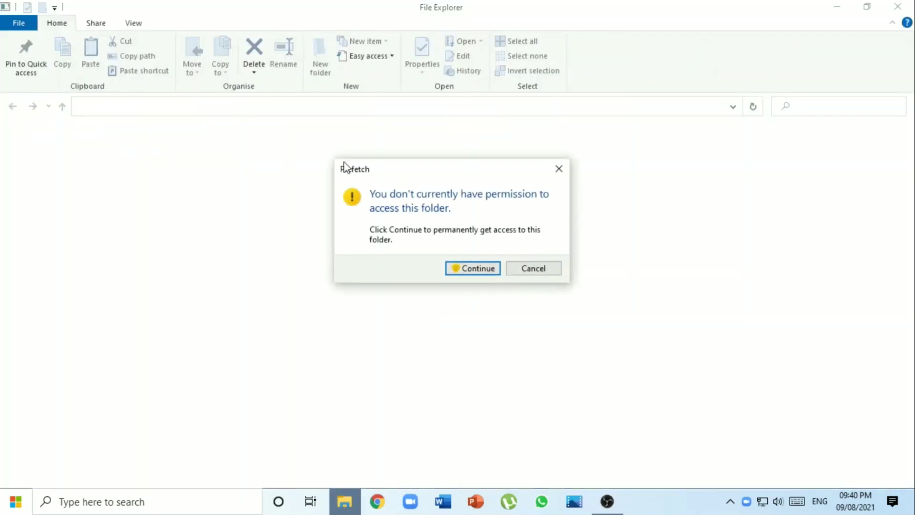
{"action": "left_click", "coordinate": [462, 267]}
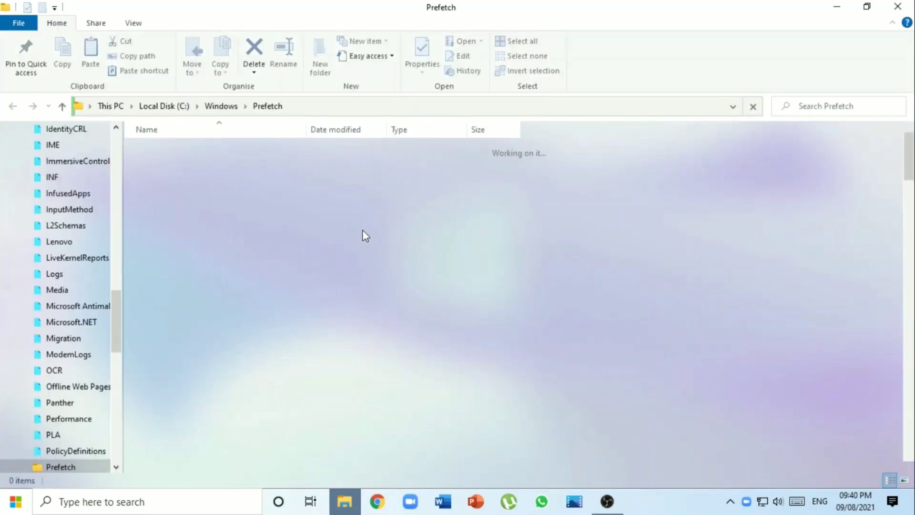
- Delete all files in the Prefetch folder to the Recycle Bin, skipping the file in use, and close the folder
{"action": "left_click", "coordinate": [328, 234]}
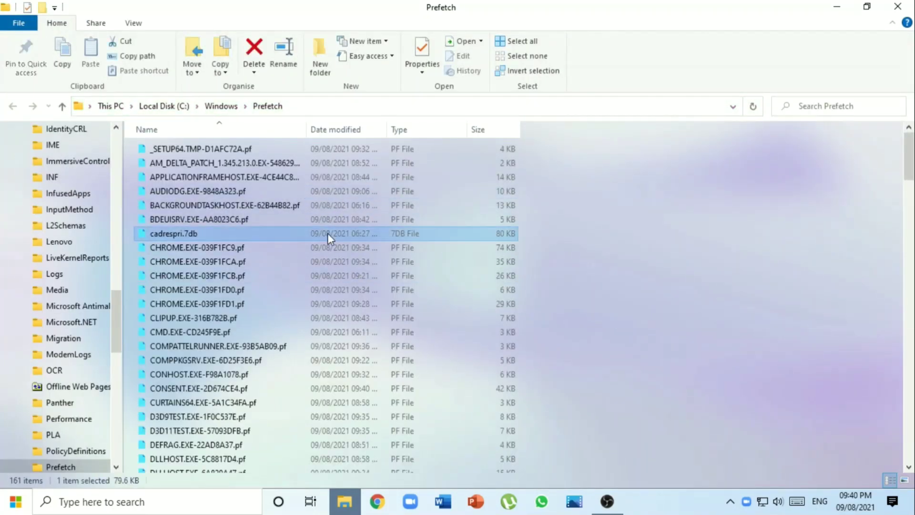
{"action": "key", "text": "ctrl+a"}
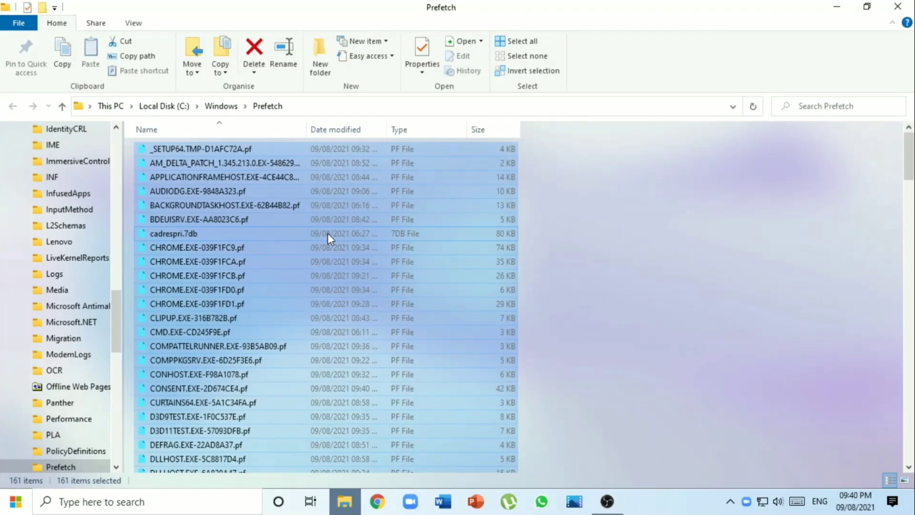
{"action": "key", "text": "Delete"}
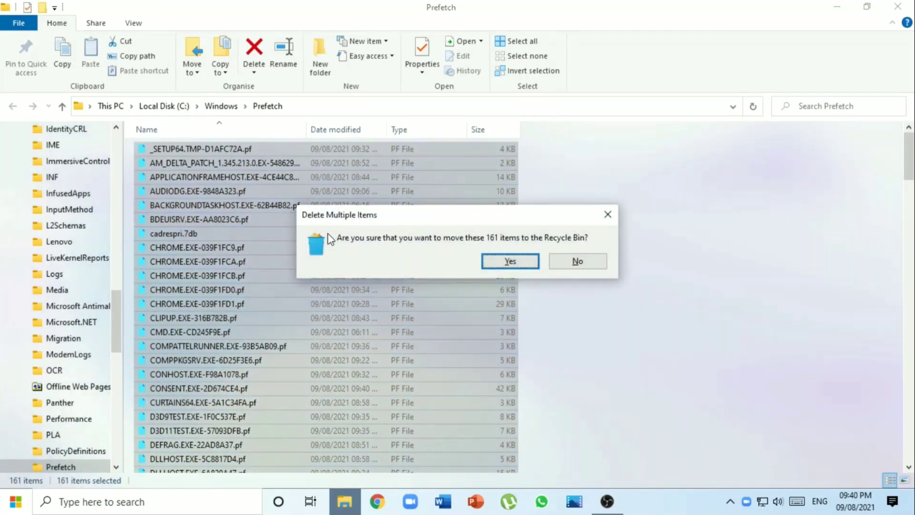
{"action": "key", "text": "Return"}
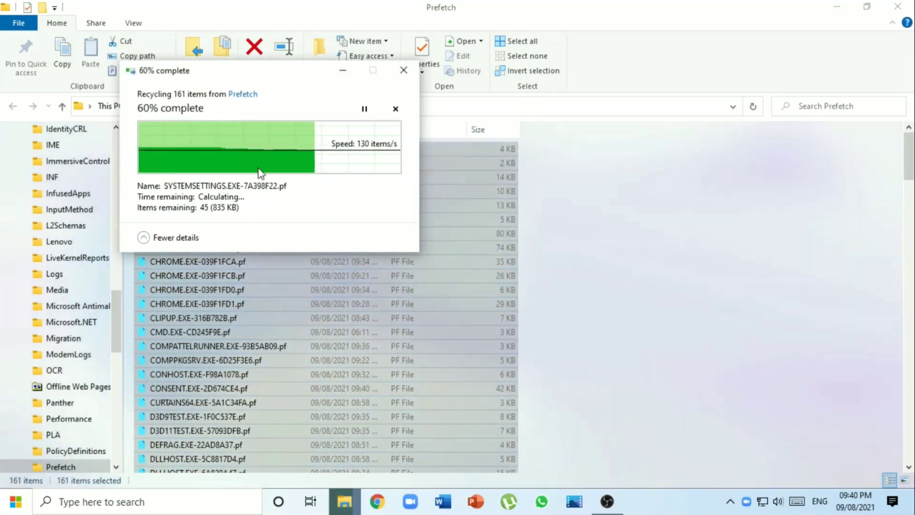
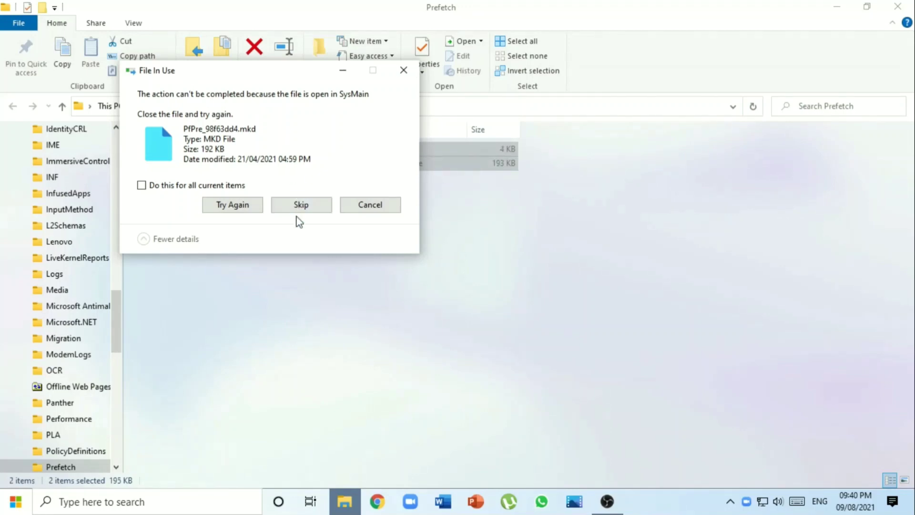
{"action": "left_click", "coordinate": [300, 204]}
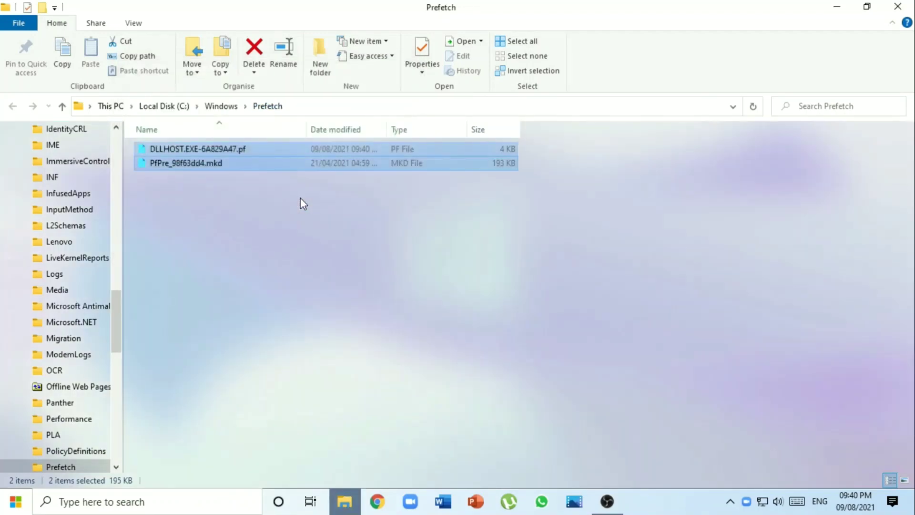
{"action": "left_click", "coordinate": [897, 7]}
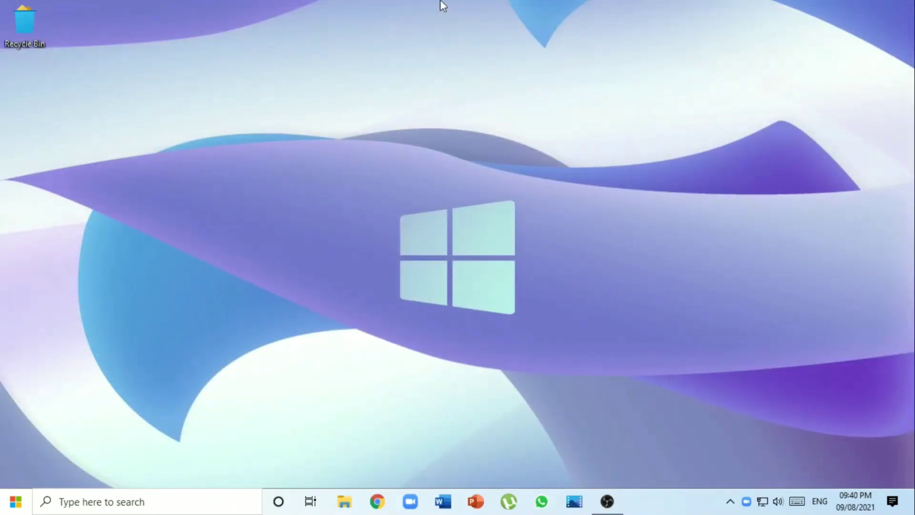
- Run "temp" to open the Windows Temp folder
{"action": "key", "text": "super+r"}
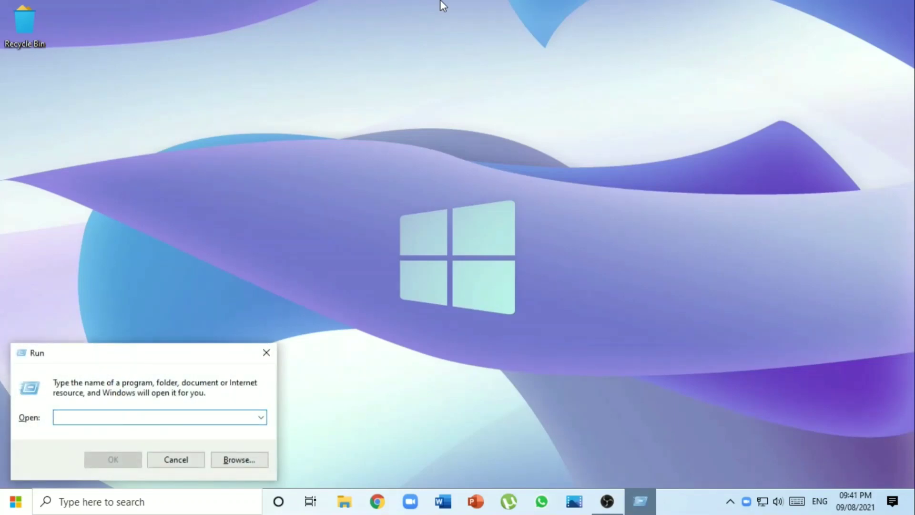
{"action": "type", "text": "temp"}
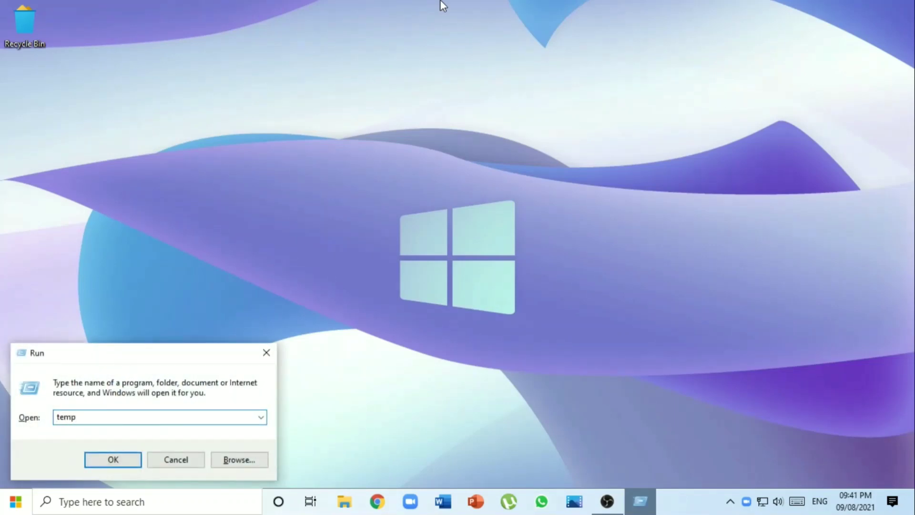
{"action": "key", "text": "Return"}
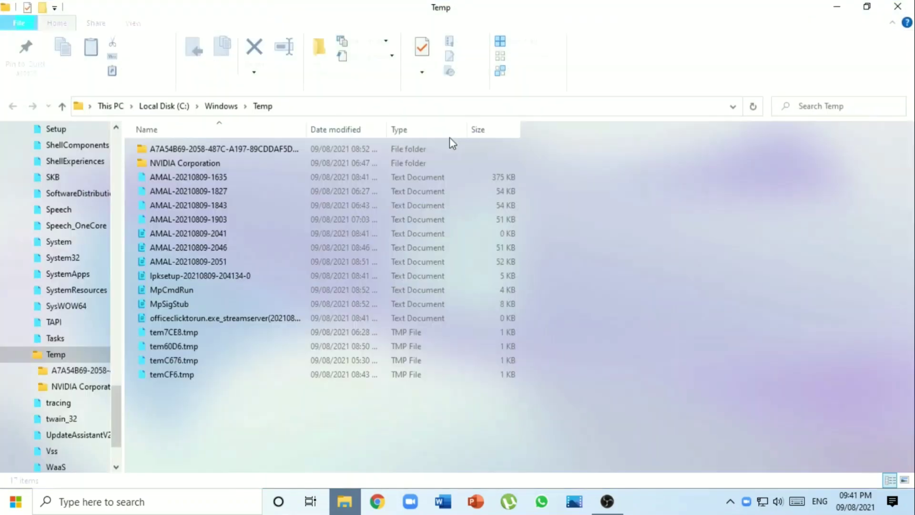
- Delete everything in the Windows Temp folder to the Recycle Bin, skipping all files in use, and close the folder
{"action": "left_click", "coordinate": [368, 235]}
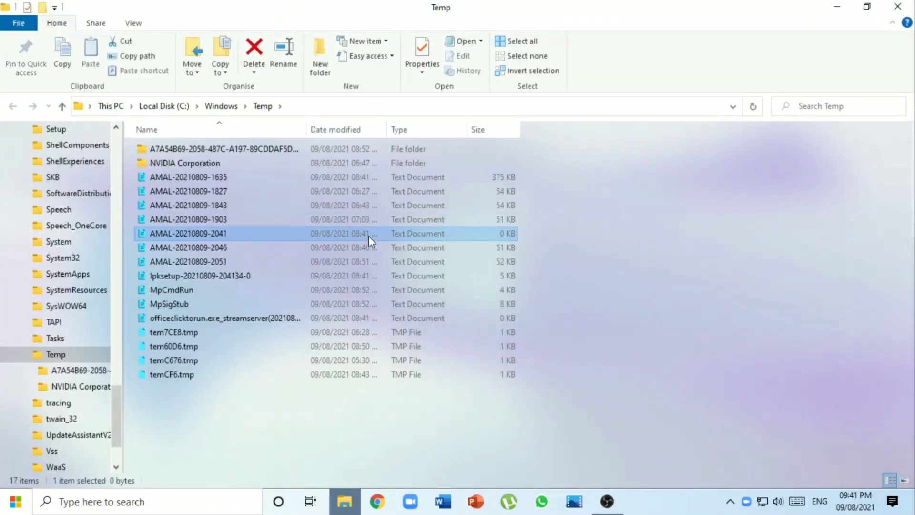
{"action": "key", "text": "ctrl+a"}
{"action": "key", "text": "Delete"}
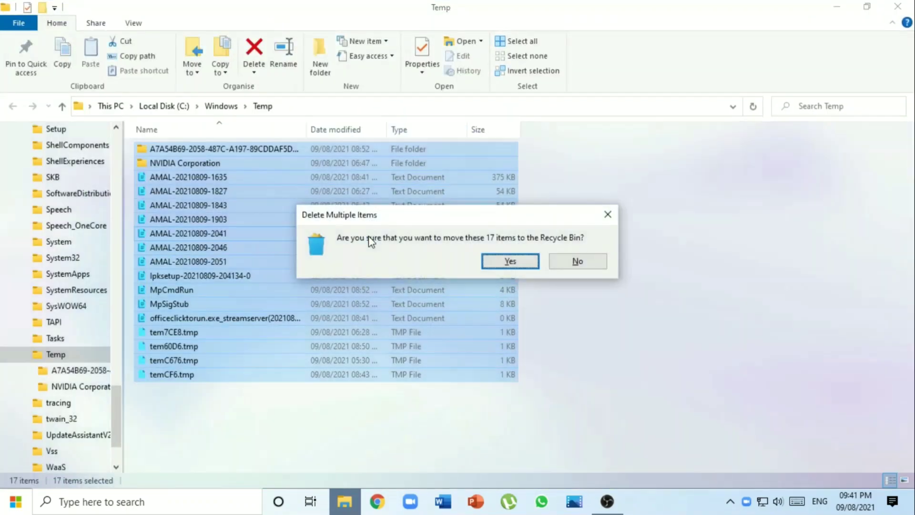
{"action": "key", "text": "Return"}
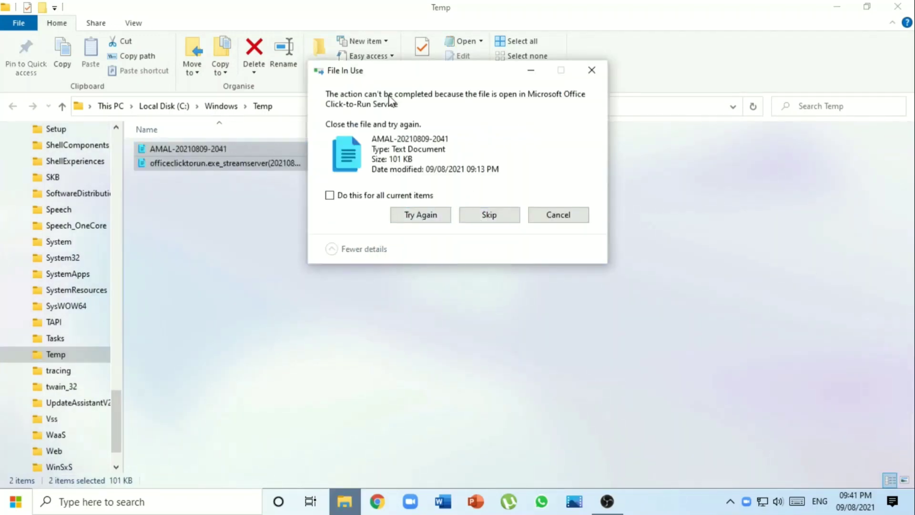
{"action": "left_click", "coordinate": [489, 215]}
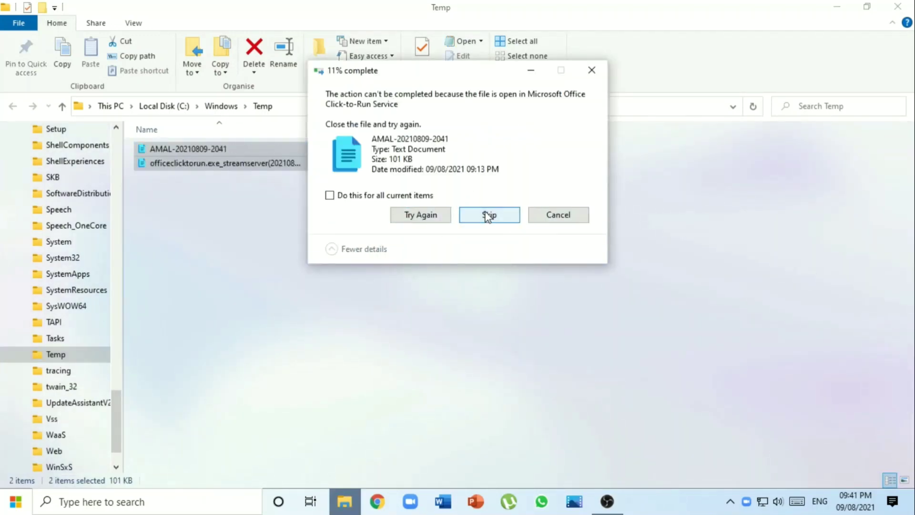
{"action": "left_click", "coordinate": [414, 194]}
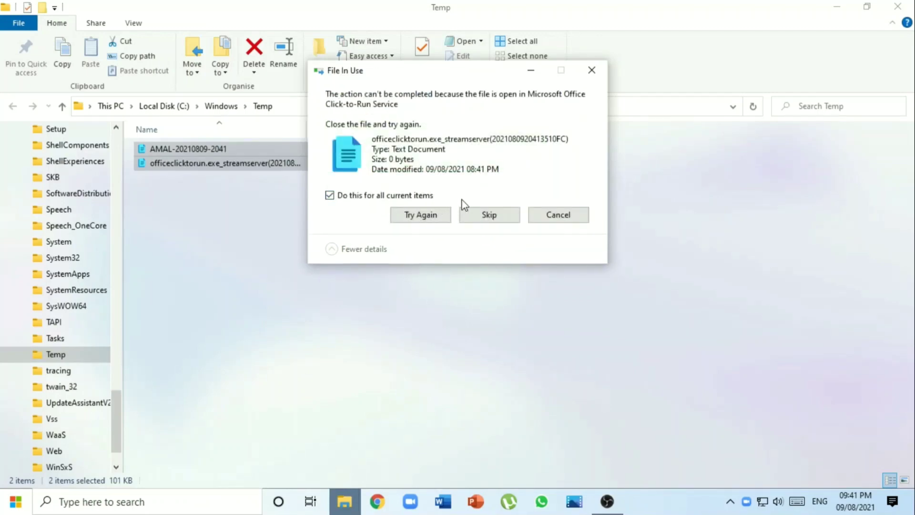
{"action": "left_click", "coordinate": [479, 214]}
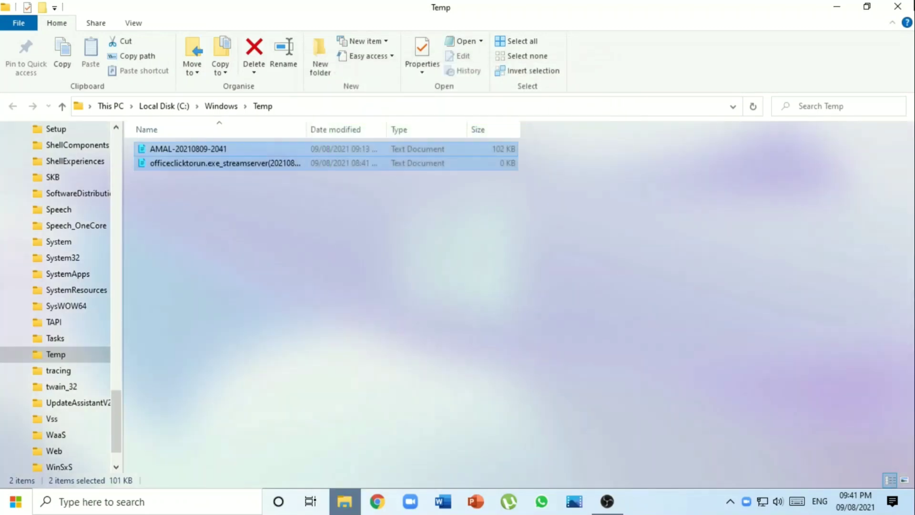
{"action": "left_click", "coordinate": [898, 7]}
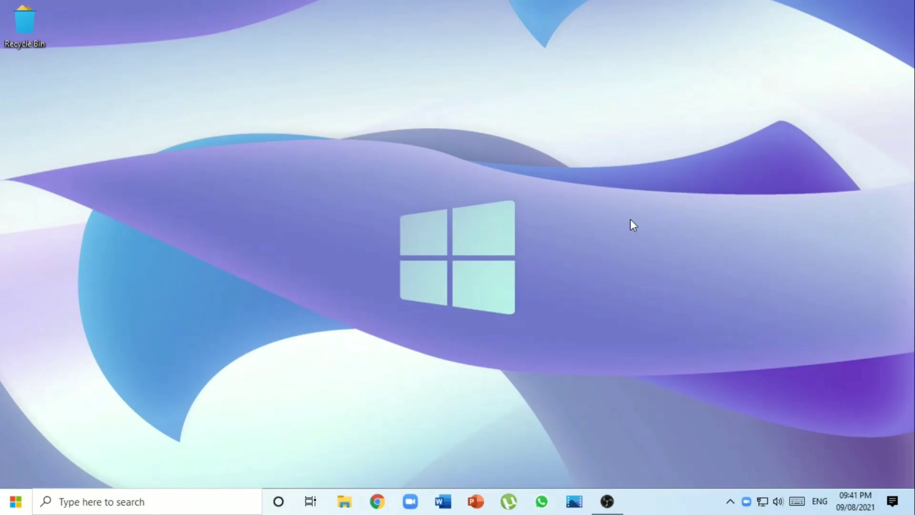
- Run "%temp%" to open the user's local AppData Temp folder
{"action": "key", "text": "super+r"}
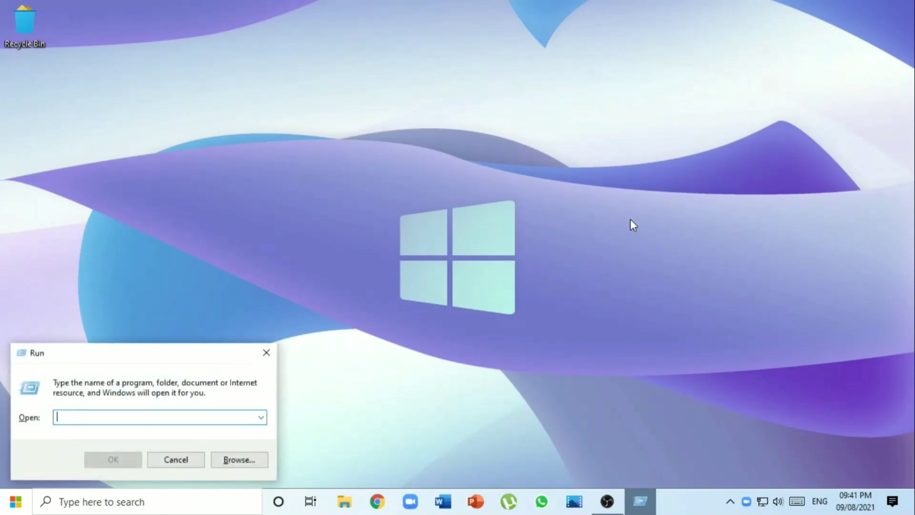
{"action": "type", "text": "%temp%"}
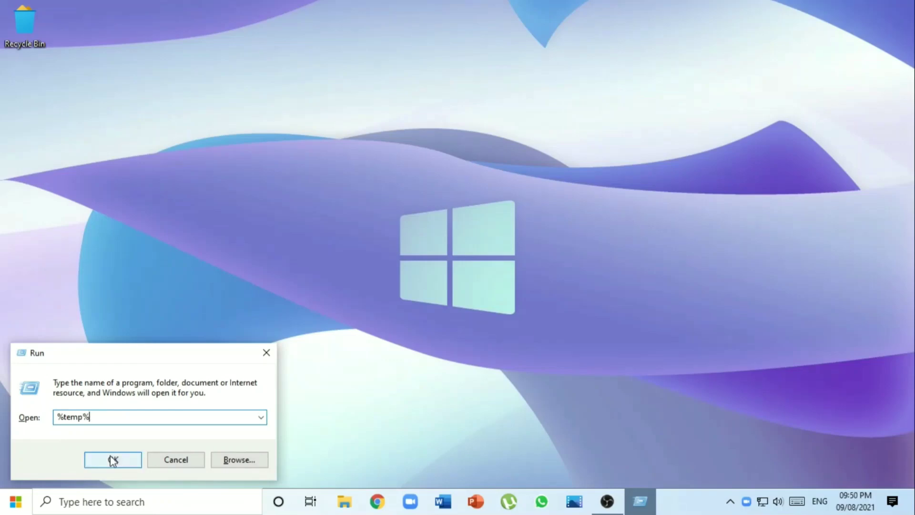
{"action": "left_click", "coordinate": [110, 458]}
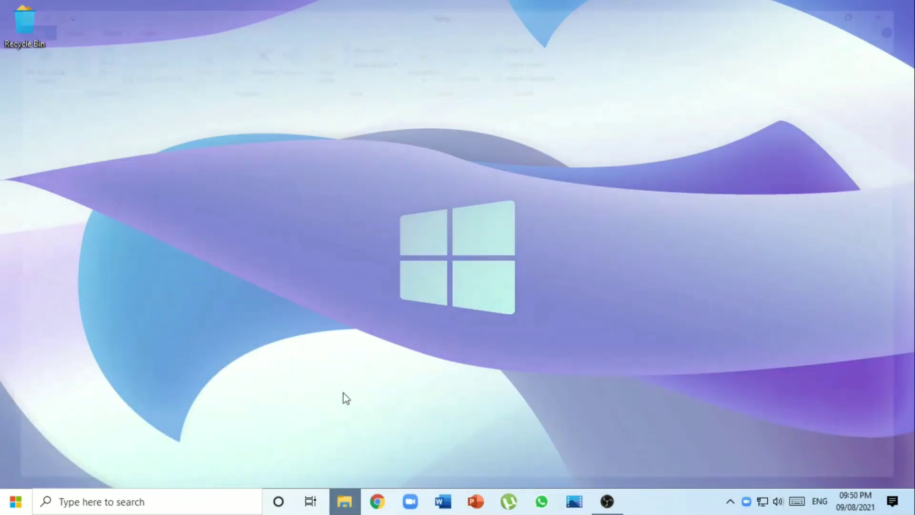
- Delete everything in the AppData Temp folder to the Recycle Bin, skipping all files and folders in use, and close the folder
{"action": "left_click", "coordinate": [345, 236]}
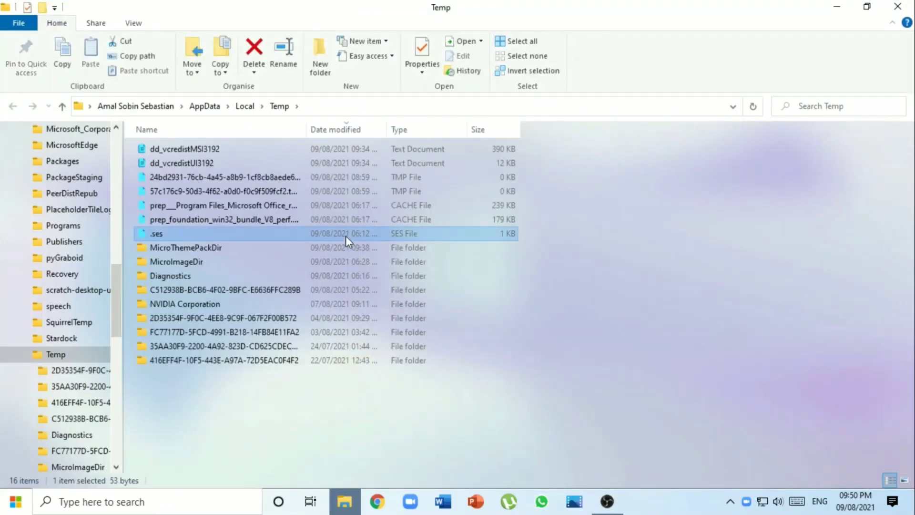
{"action": "key", "text": "ctrl+a"}
{"action": "key", "text": "Delete"}
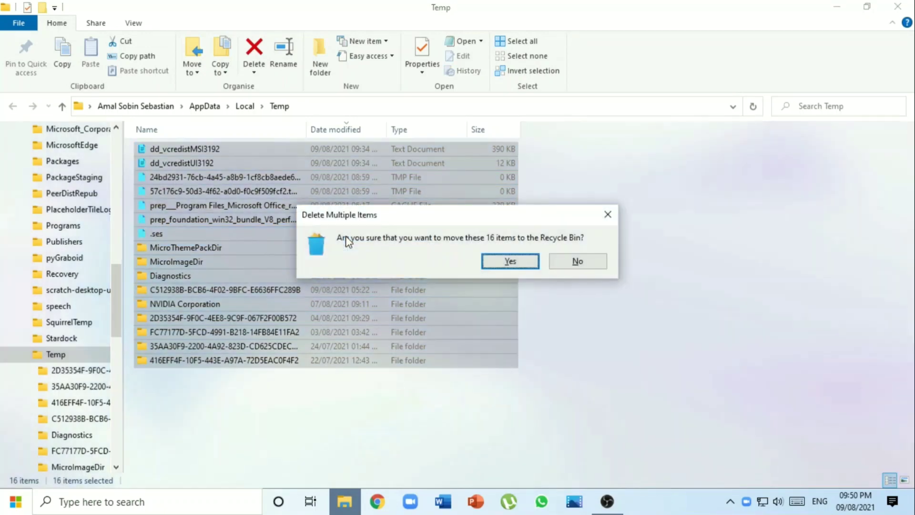
{"action": "key", "text": "Return"}
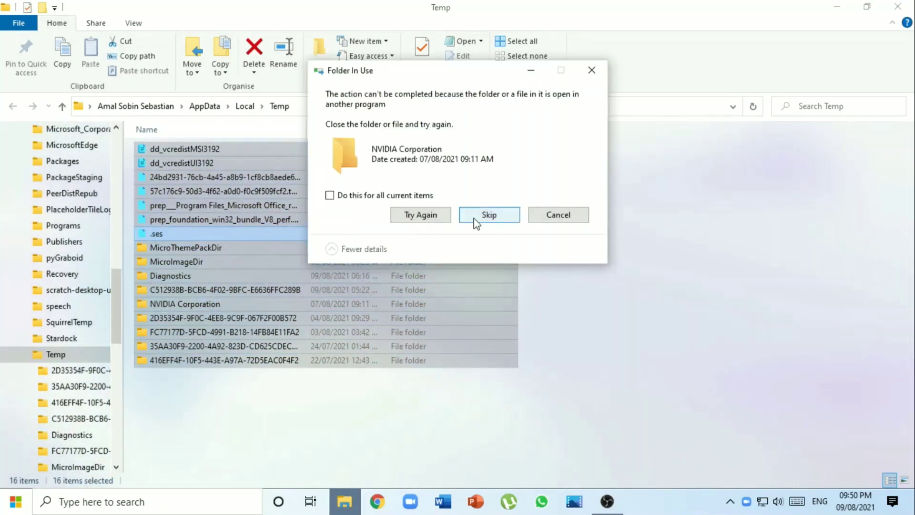
{"action": "left_click", "coordinate": [510, 215]}
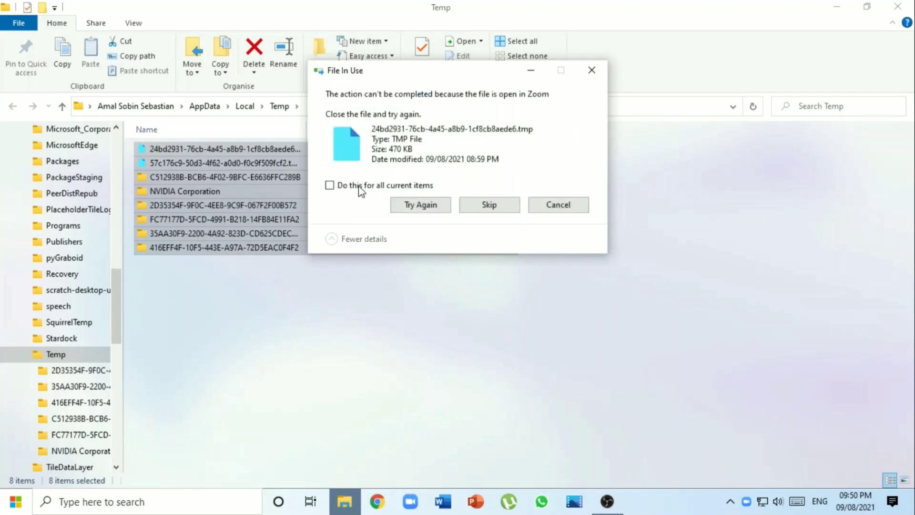
{"action": "left_click", "coordinate": [477, 208]}
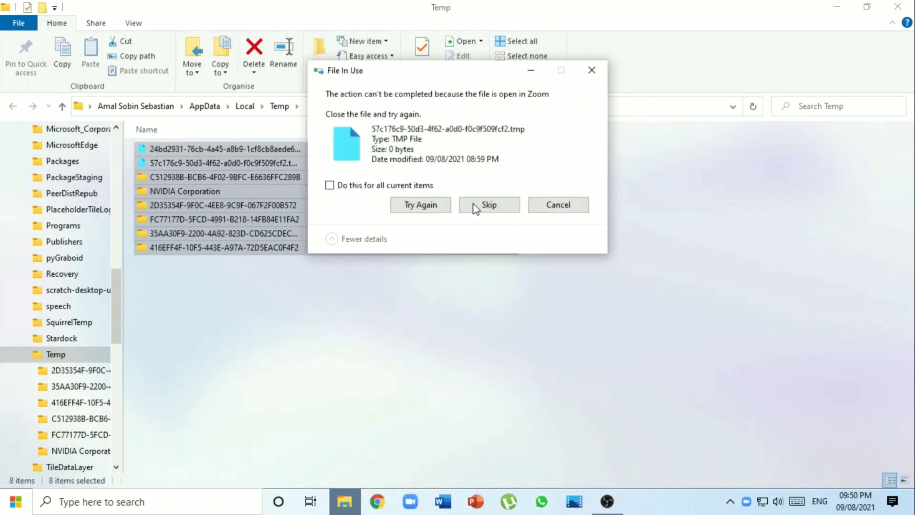
{"action": "left_click", "coordinate": [389, 186]}
{"action": "left_click", "coordinate": [473, 204]}
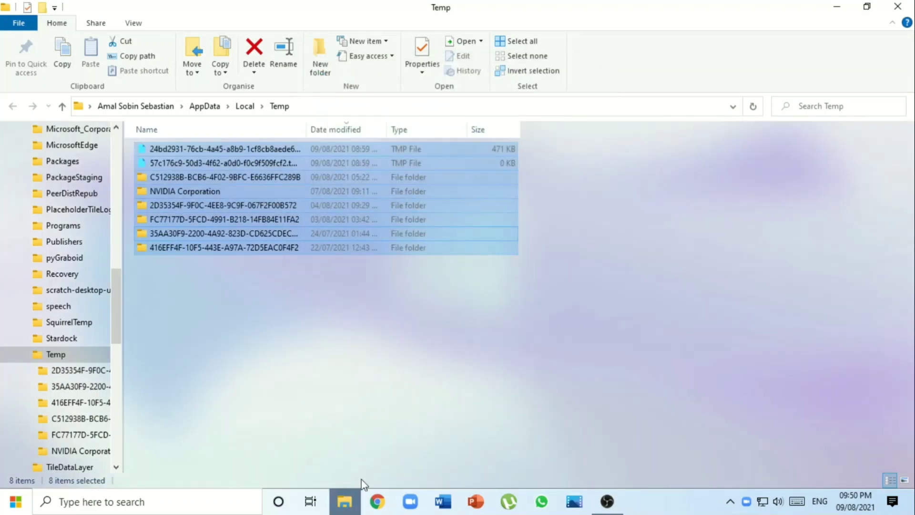
{"action": "left_click", "coordinate": [898, 7]}
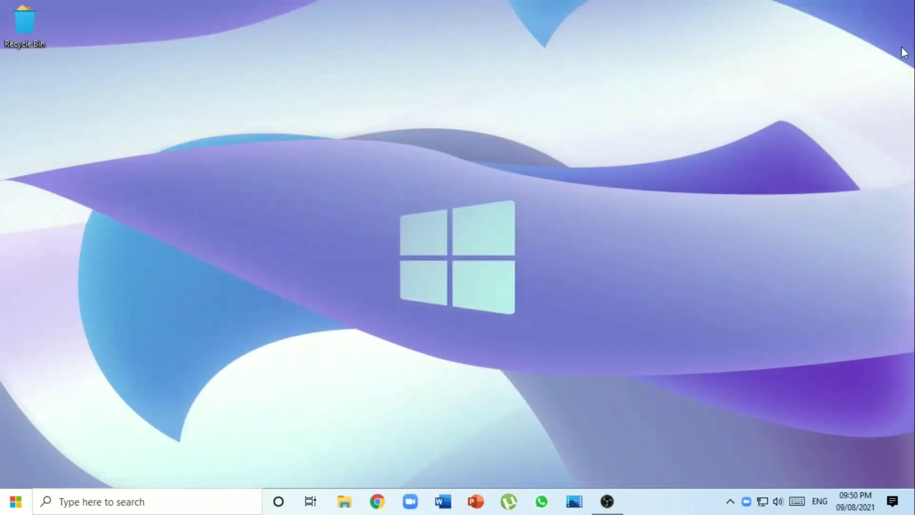
- Empty the Recycle Bin, permanently deleting all its items
{"action": "right_click", "coordinate": [23, 24]}
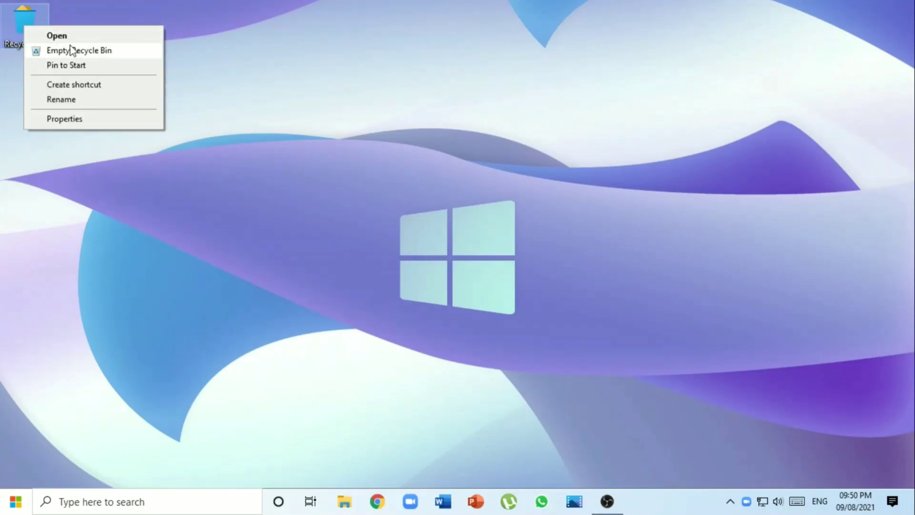
{"action": "left_click", "coordinate": [85, 50]}
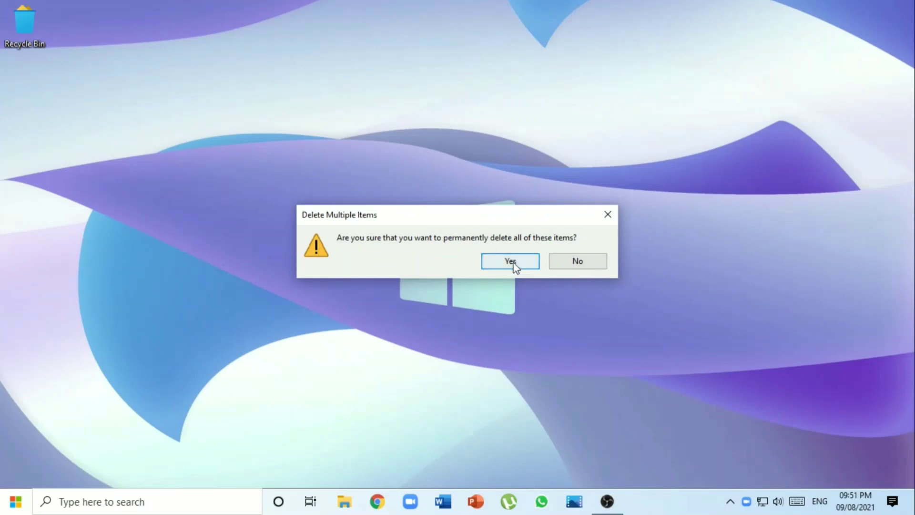
{"action": "left_click", "coordinate": [510, 261]}
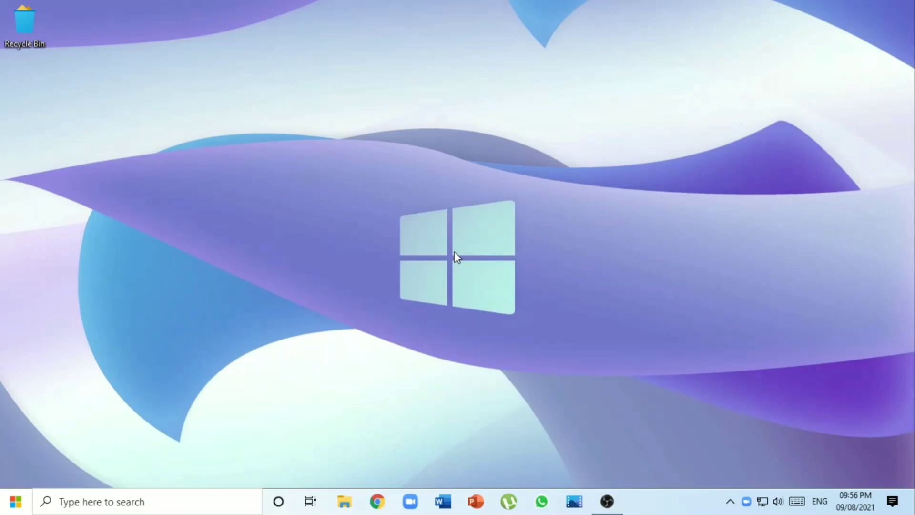
- Open the Add or remove programs settings and sort the installed apps by size
{"action": "left_click", "coordinate": [130, 508]}
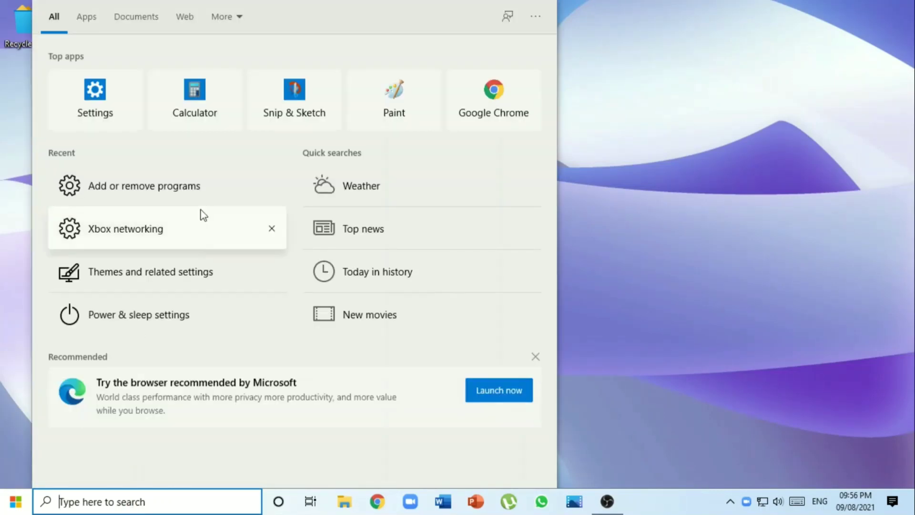
{"action": "type", "text": "add or"}
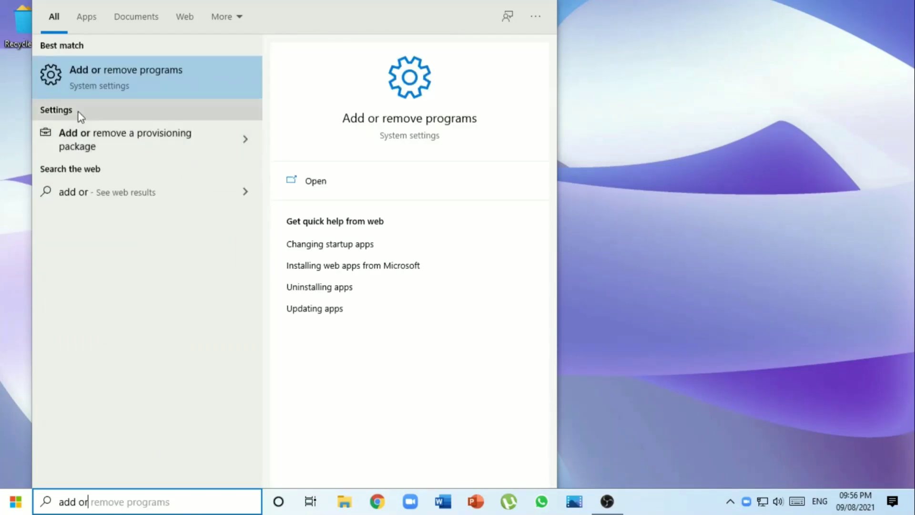
{"action": "left_click", "coordinate": [98, 72]}
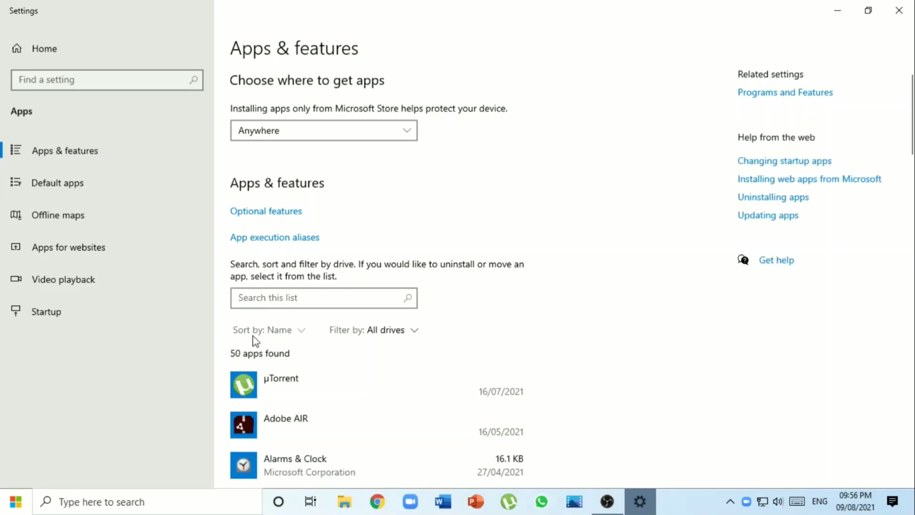
{"action": "left_click", "coordinate": [282, 332]}
{"action": "left_click", "coordinate": [276, 385]}
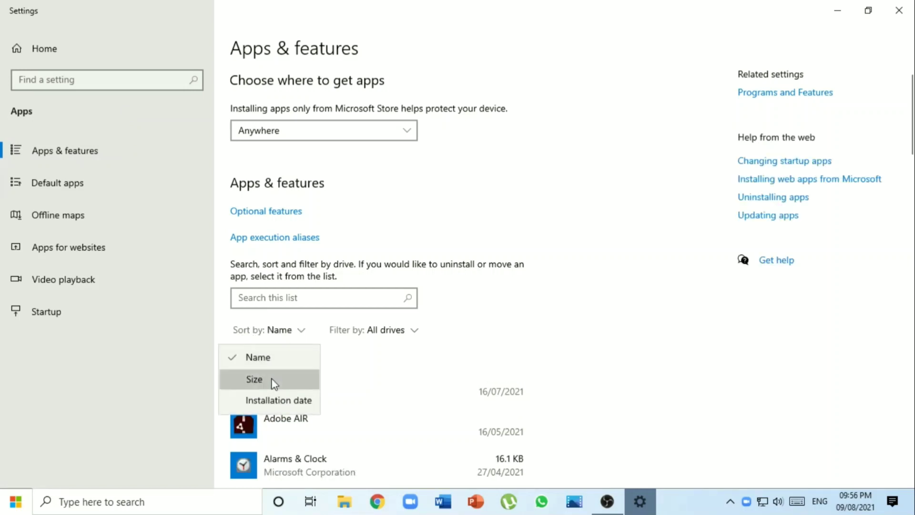
- Examine the size-sorted list of installed apps for large programs that are no longer needed
{"action": "scroll", "coordinate": [291, 324], "scroll_direction": "down", "scroll_amount": 4}
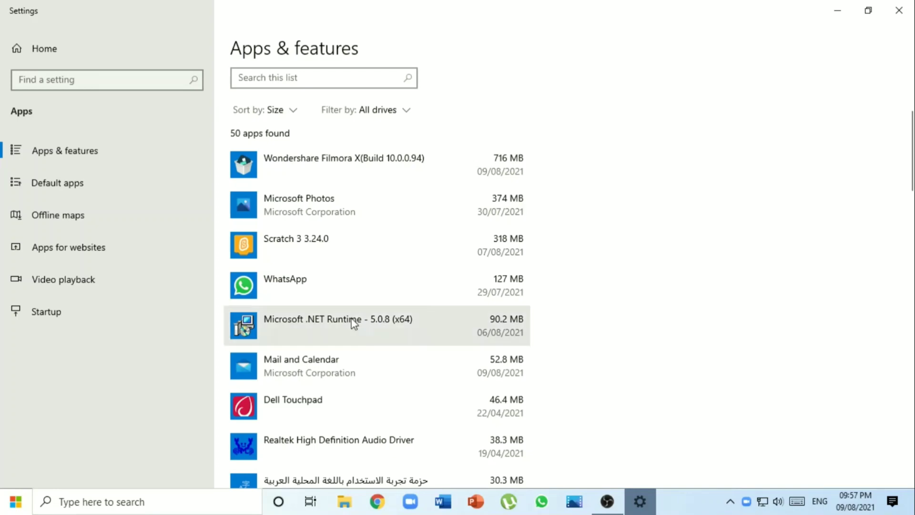
{"action": "scroll", "coordinate": [365, 293], "scroll_direction": "down", "scroll_amount": 6}
{"action": "scroll", "coordinate": [366, 298], "scroll_direction": "up", "scroll_amount": 1}
{"action": "scroll", "coordinate": [365, 294], "scroll_direction": "up", "scroll_amount": 8}
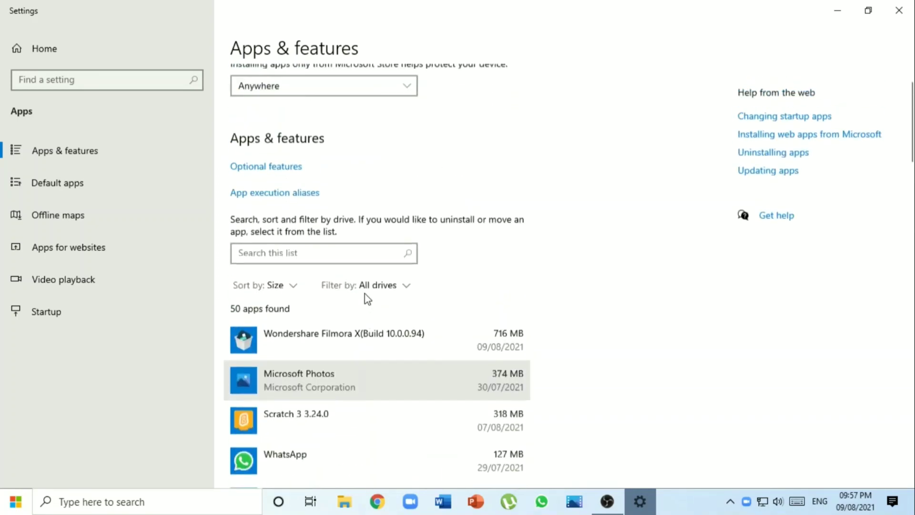
{"action": "scroll", "coordinate": [336, 305], "scroll_direction": "down", "scroll_amount": 3}
{"action": "left_click", "coordinate": [353, 242]}
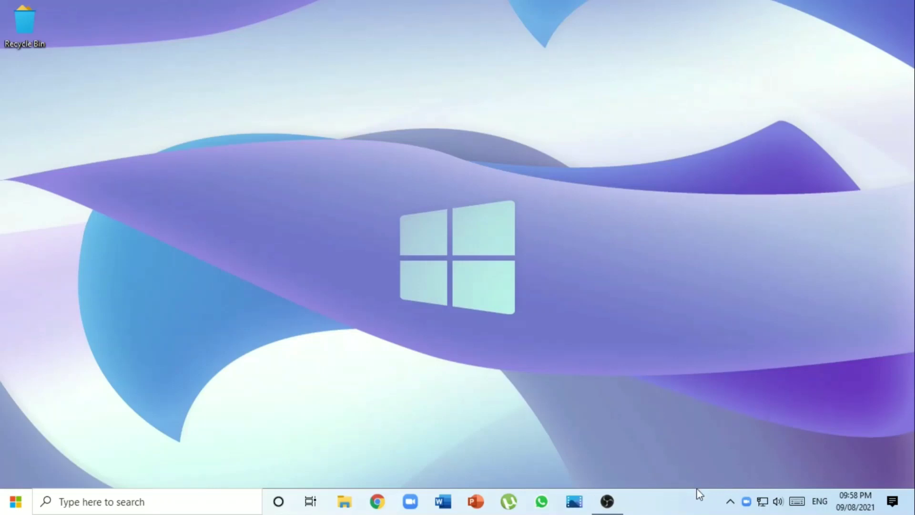
- Open Task Manager in its detailed view, show the start-up apps and maximise the window
{"action": "right_click", "coordinate": [669, 513]}
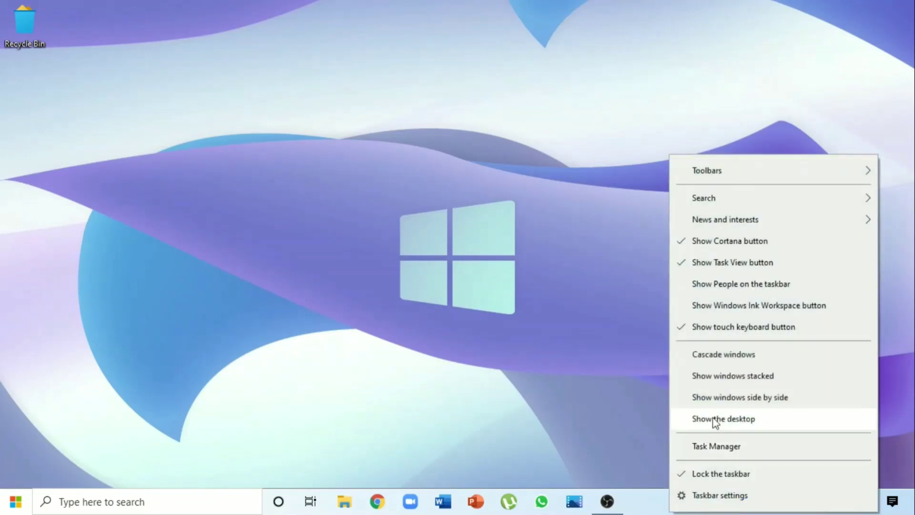
{"action": "left_click", "coordinate": [707, 446]}
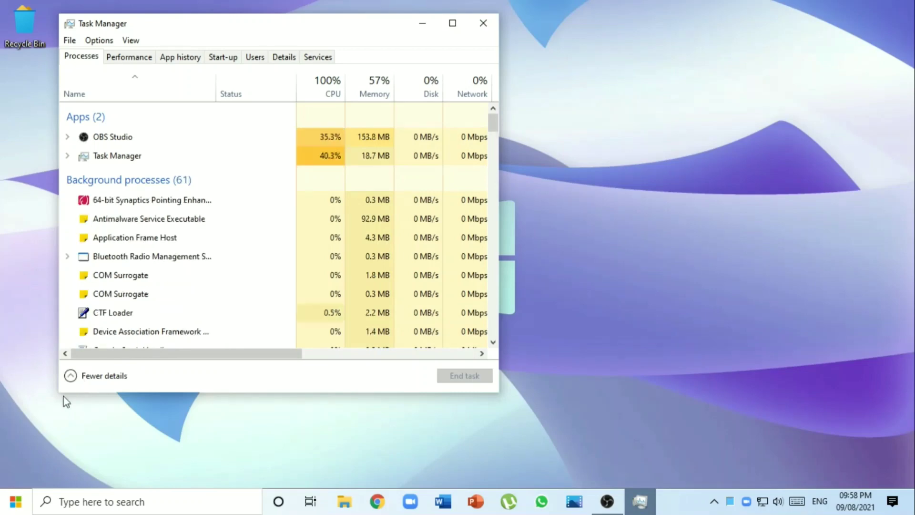
{"action": "left_click", "coordinate": [73, 380]}
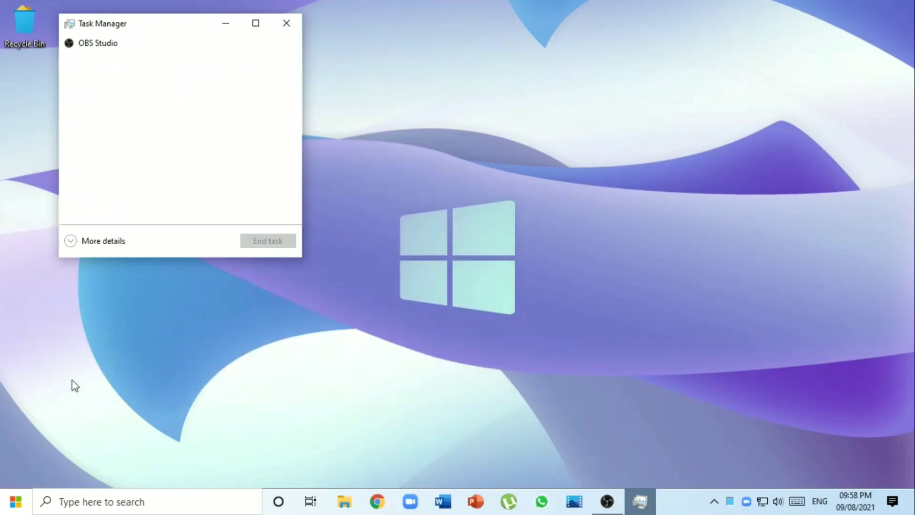
{"action": "left_click", "coordinate": [87, 242]}
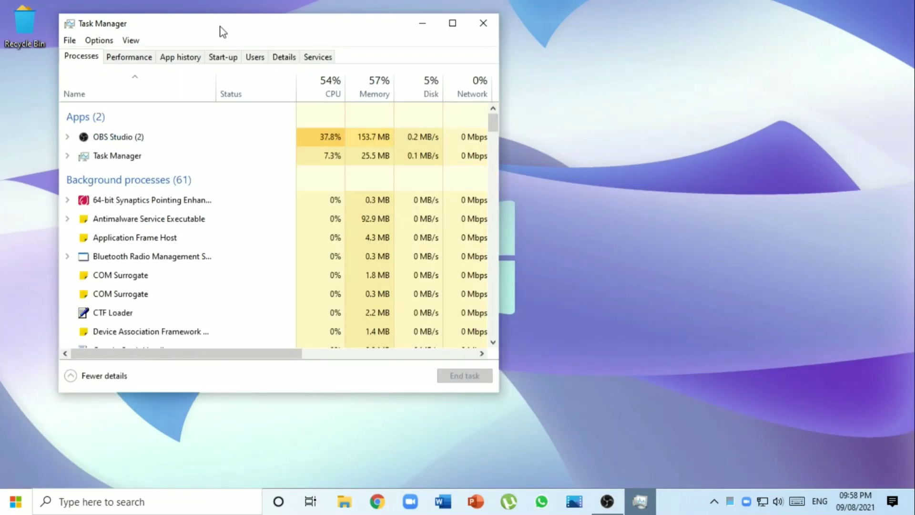
{"action": "left_click", "coordinate": [217, 58]}
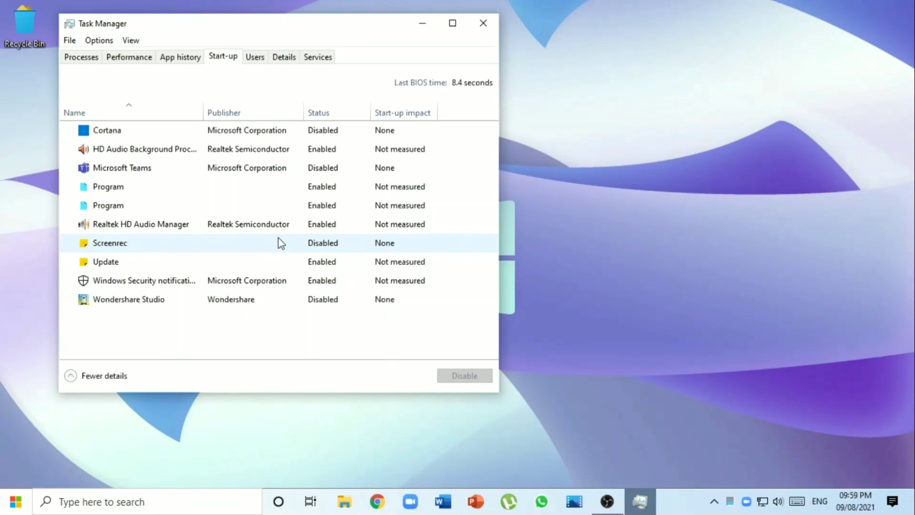
{"action": "left_click", "coordinate": [451, 24]}
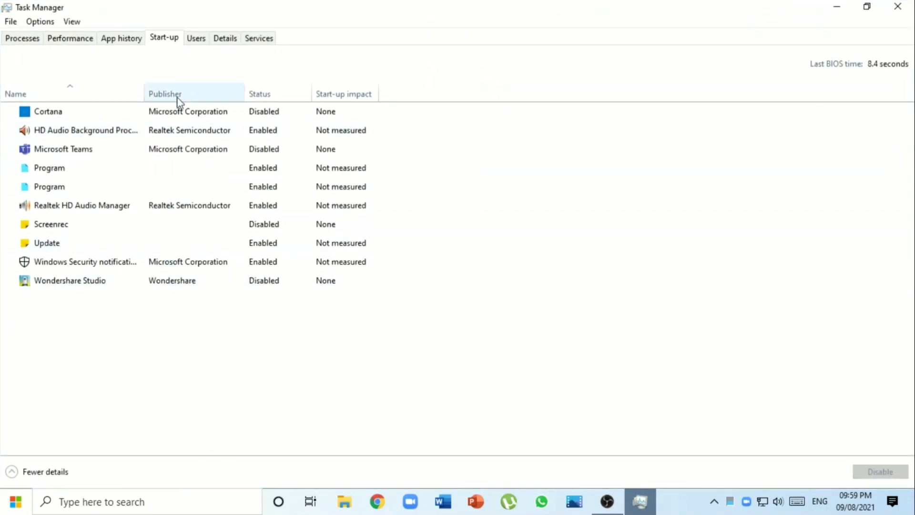
- Disable the first start-up entry named "Program", directly below Microsoft Teams
{"action": "left_click", "coordinate": [224, 154]}
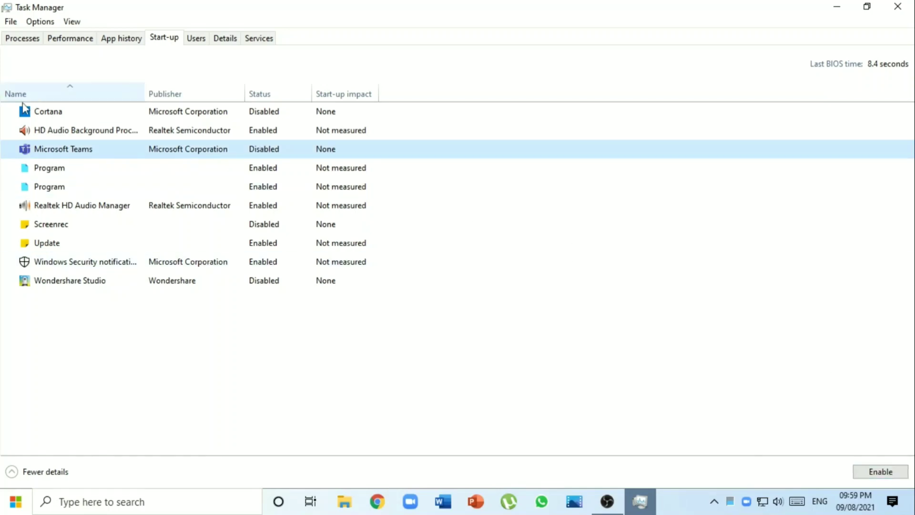
{"action": "left_click", "coordinate": [78, 173]}
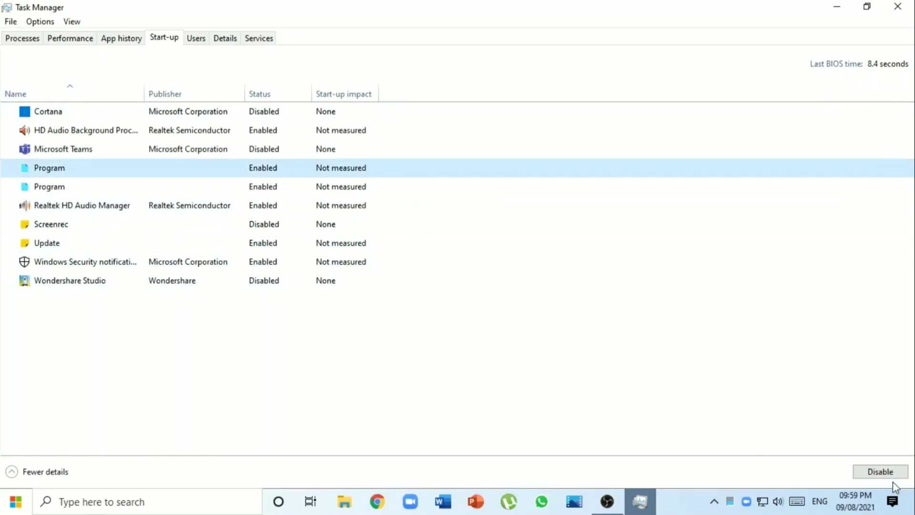
{"action": "left_click", "coordinate": [881, 472]}
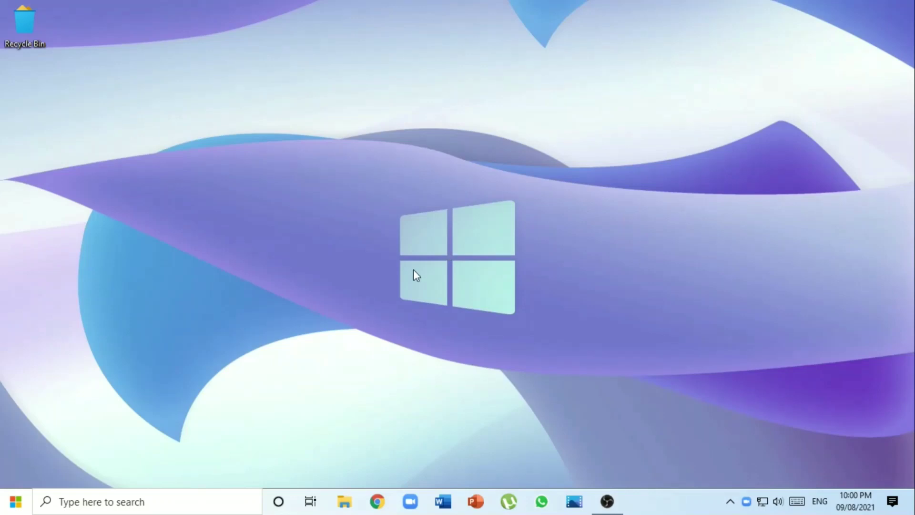
- Search for "setting", open Settings and go to the system's Notifications & actions page
{"action": "left_click", "coordinate": [95, 510]}
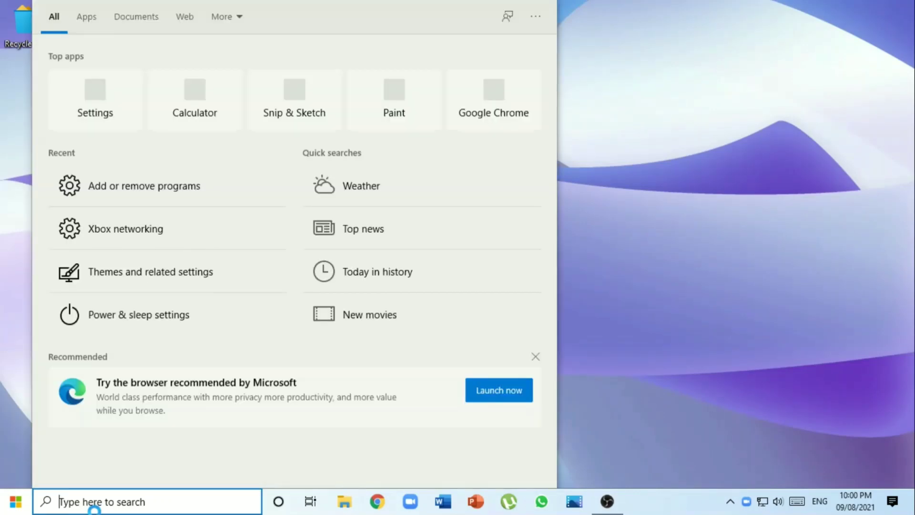
{"action": "type", "text": "setting"}
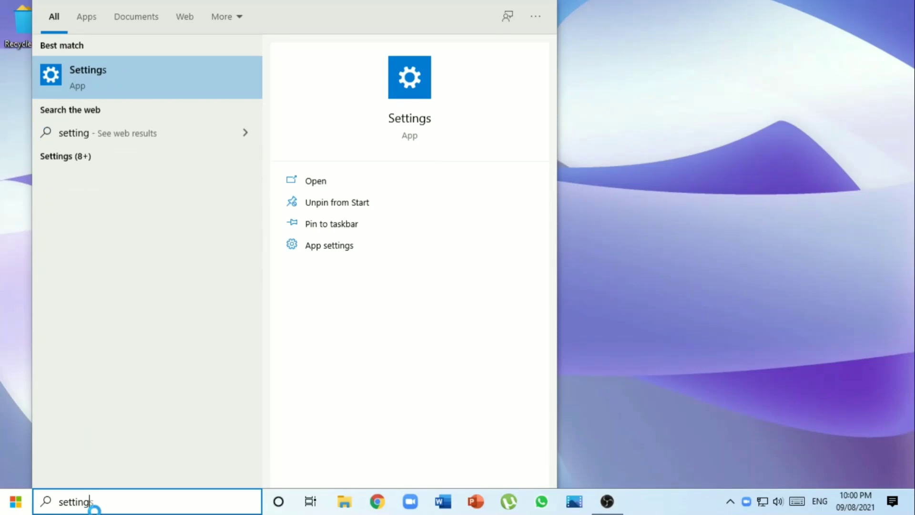
{"action": "key", "text": "Return"}
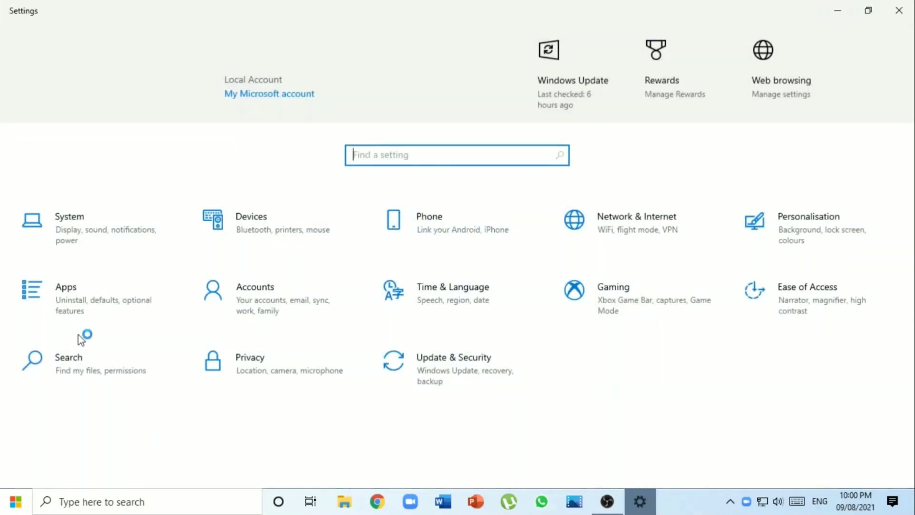
{"action": "left_click", "coordinate": [72, 235]}
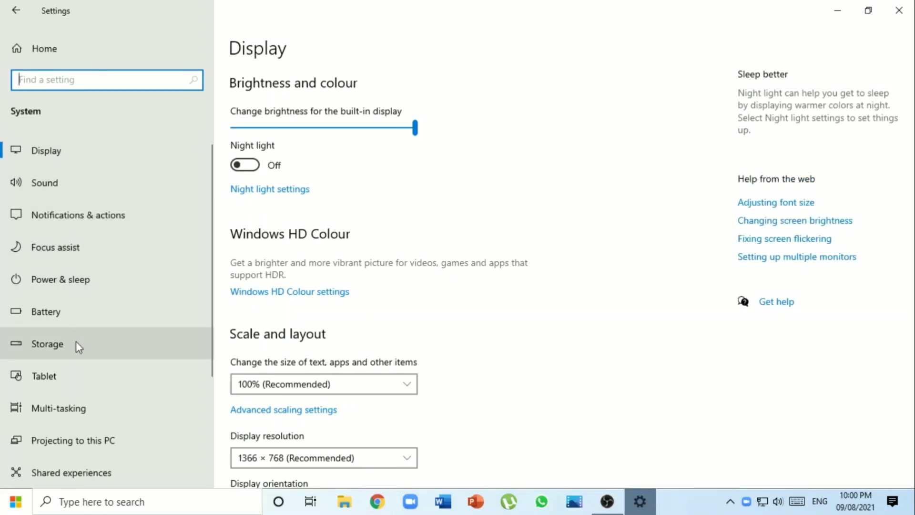
{"action": "left_click", "coordinate": [87, 205]}
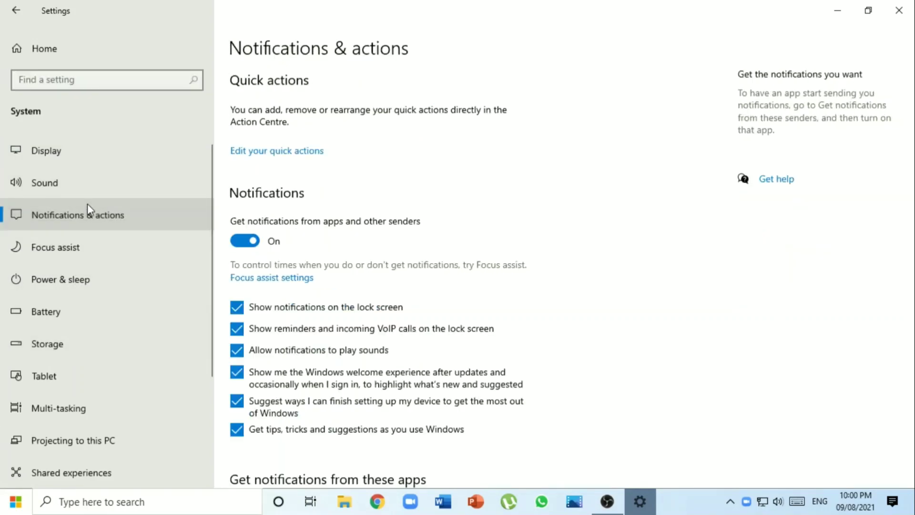
- Examine the notification options and the per-app list of senders allowed to send notifications
{"action": "scroll", "coordinate": [304, 224], "scroll_direction": "down", "scroll_amount": 1}
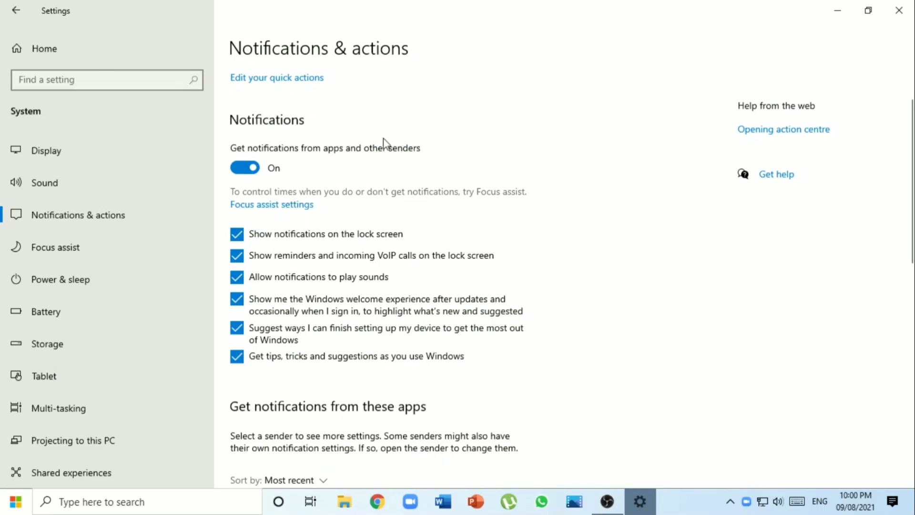
{"action": "scroll", "coordinate": [386, 138], "scroll_direction": "down", "scroll_amount": 5}
{"action": "scroll", "coordinate": [458, 238], "scroll_direction": "up", "scroll_amount": 6}
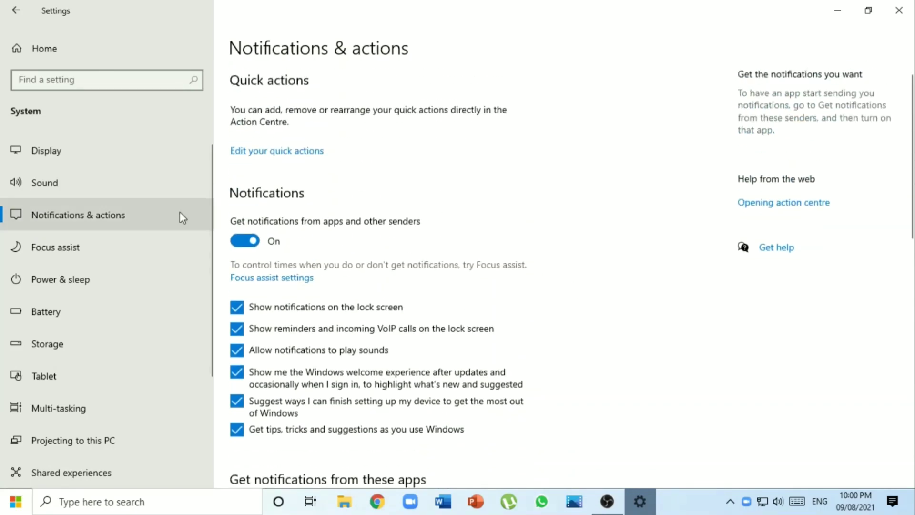
{"action": "scroll", "coordinate": [286, 376], "scroll_direction": "down", "scroll_amount": 2}
{"action": "scroll", "coordinate": [292, 356], "scroll_direction": "down", "scroll_amount": 10}
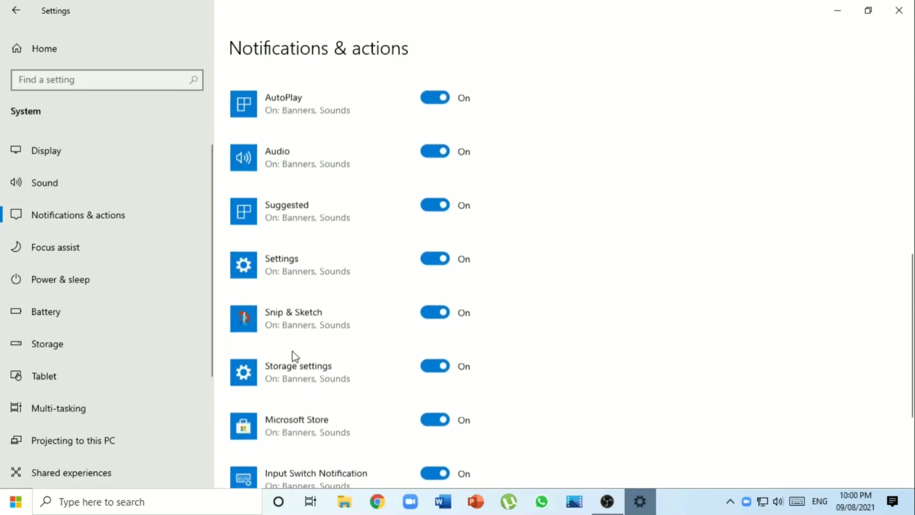
{"action": "scroll", "coordinate": [441, 267], "scroll_direction": "up", "scroll_amount": 6}
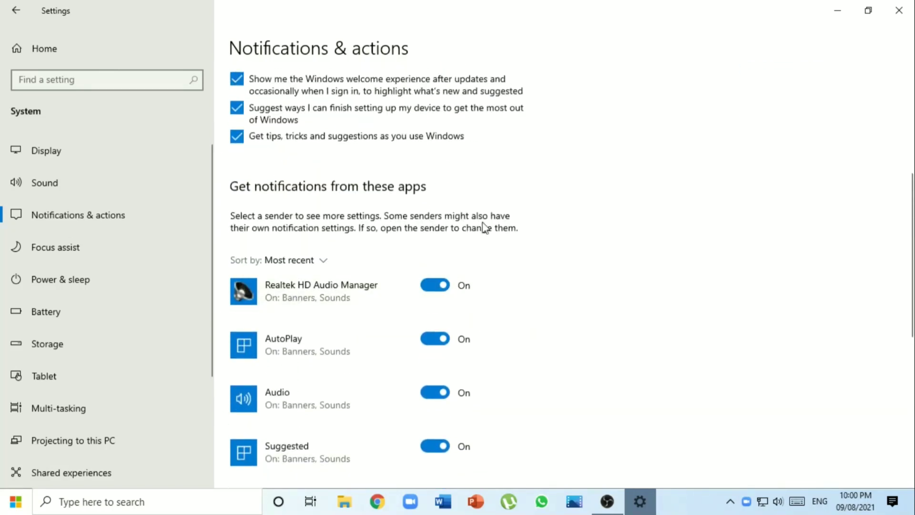
{"action": "scroll", "coordinate": [485, 228], "scroll_direction": "down", "scroll_amount": 3}
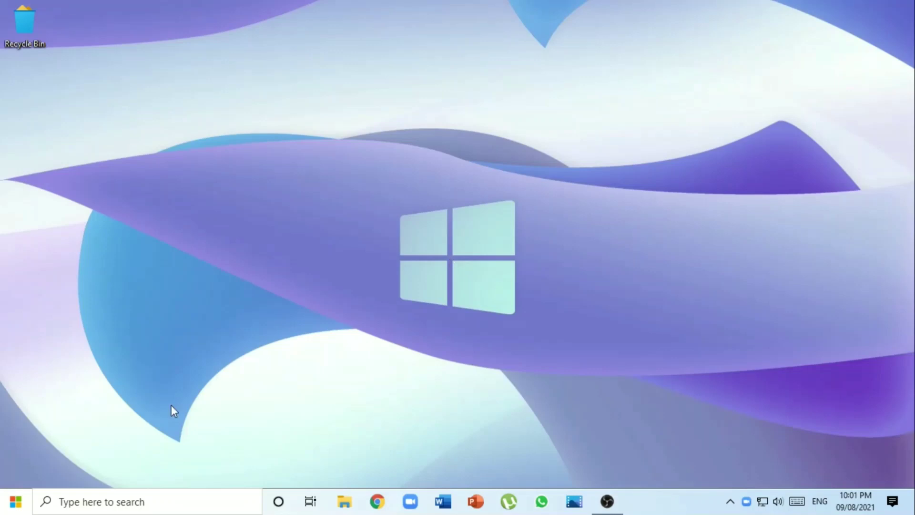
- Reopen Settings through a search for "setting" and go to the system's Storage page
{"action": "left_click", "coordinate": [165, 508]}
{"action": "type", "text": "se"}
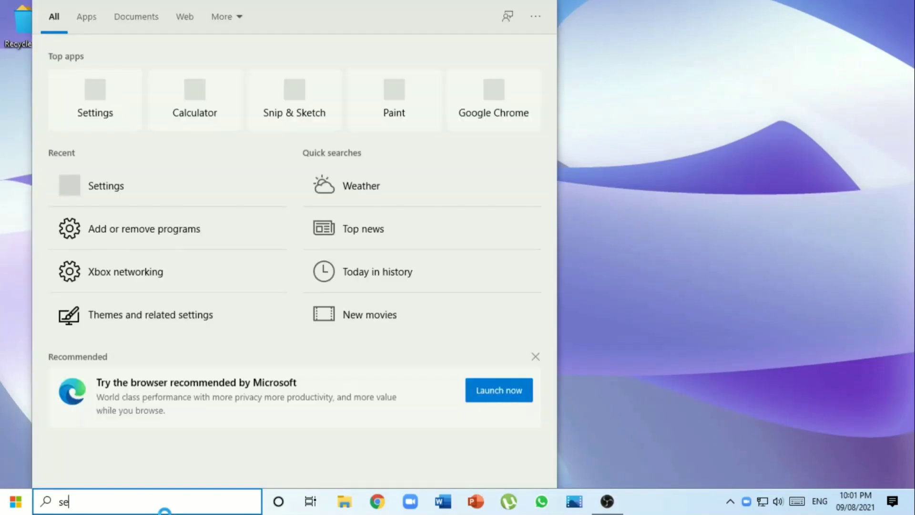
{"action": "type", "text": "tting"}
{"action": "key", "text": "Return"}
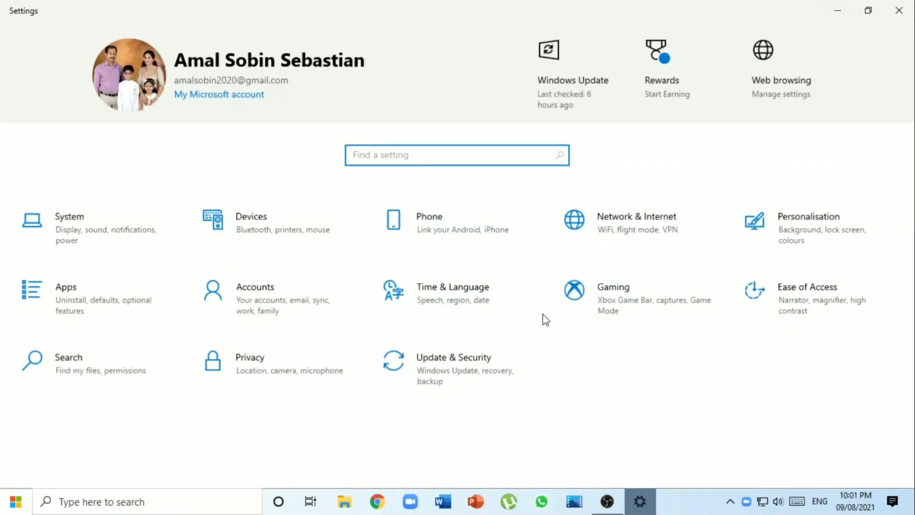
{"action": "left_click", "coordinate": [50, 240]}
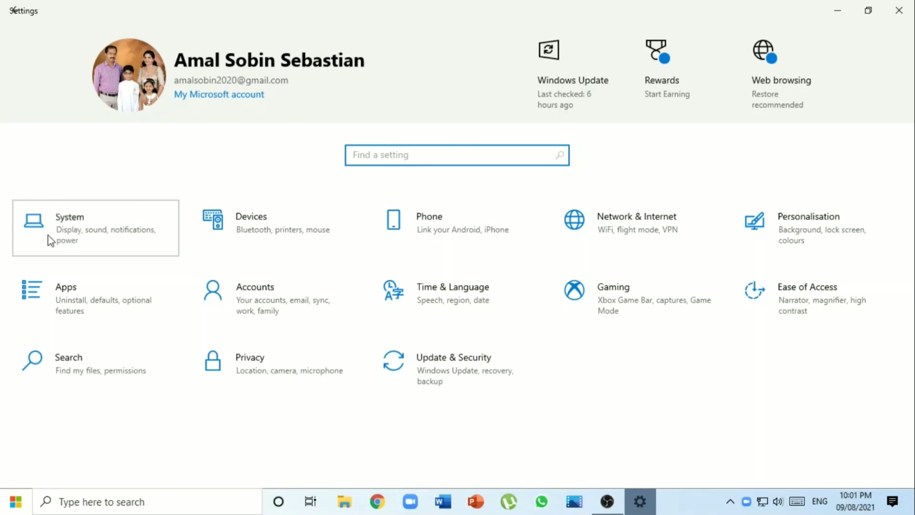
{"action": "scroll", "coordinate": [48, 235], "scroll_direction": "down", "scroll_amount": 3}
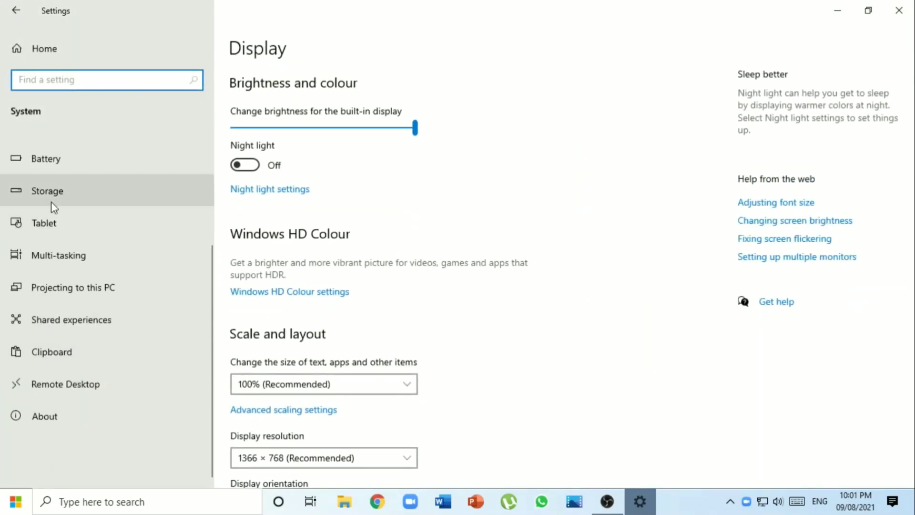
{"action": "left_click", "coordinate": [54, 206]}
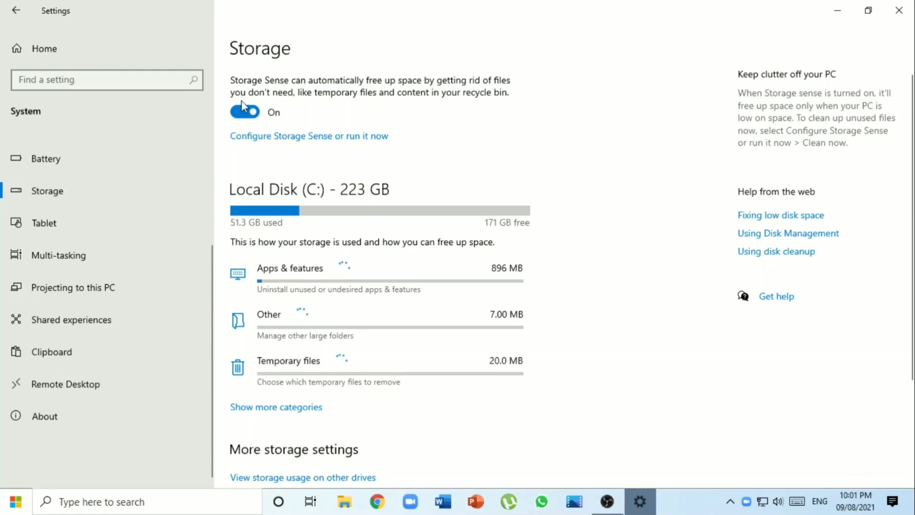
- Open the temporary files of Local Disk (C:) and remove every listed category except Downloads
{"action": "scroll", "coordinate": [288, 234], "scroll_direction": "down", "scroll_amount": 3}
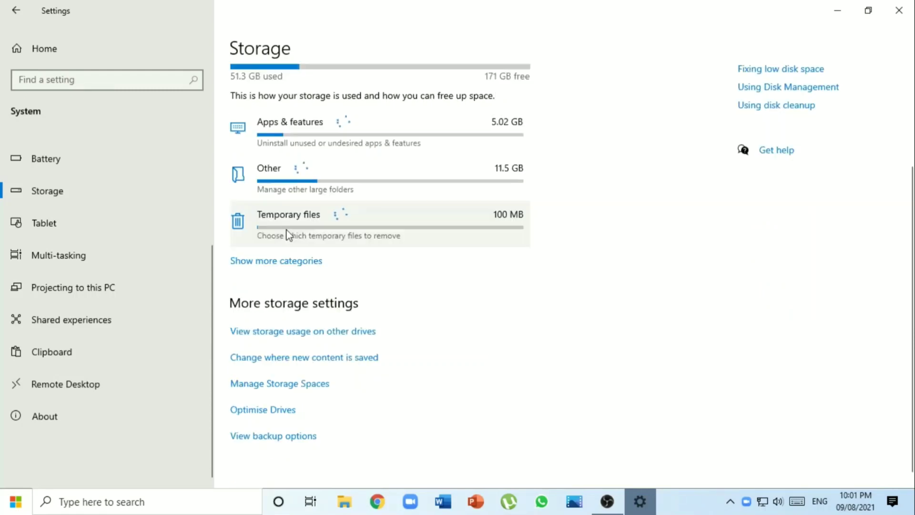
{"action": "left_click", "coordinate": [287, 224]}
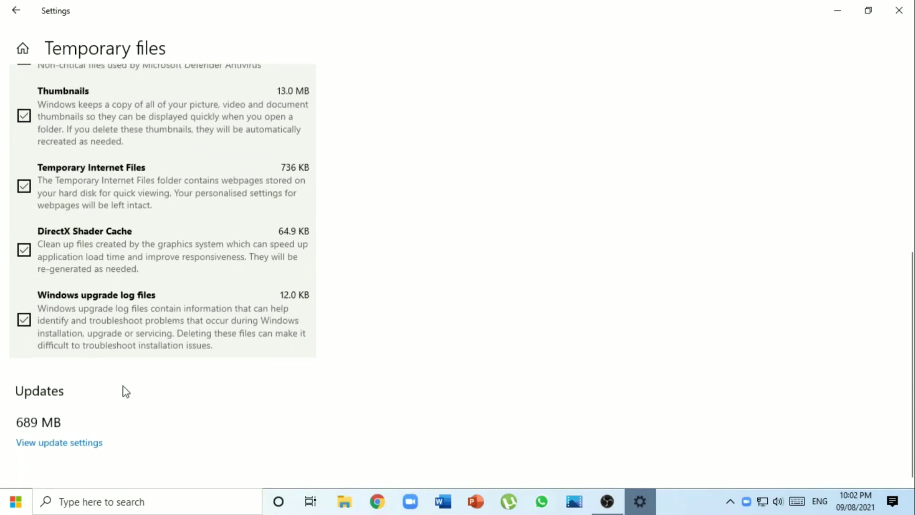
{"action": "scroll", "coordinate": [123, 282], "scroll_direction": "up", "scroll_amount": 2}
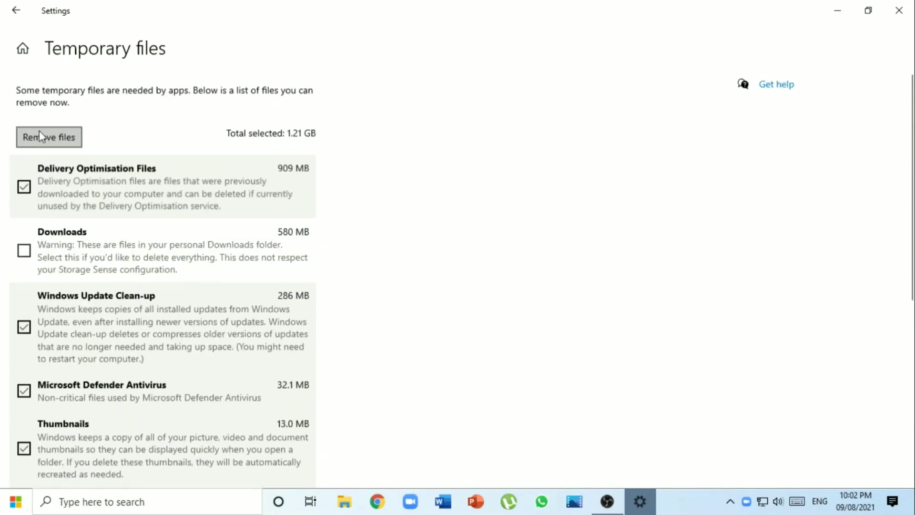
{"action": "left_click", "coordinate": [64, 133]}
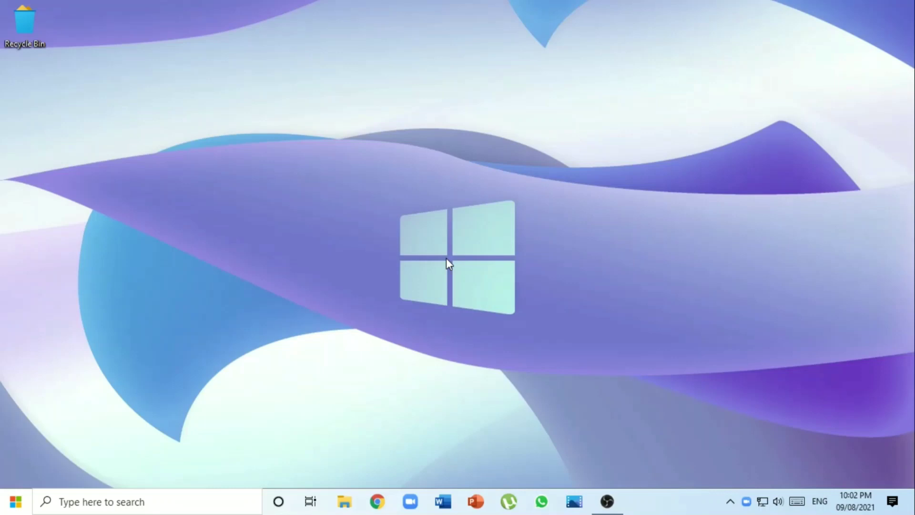
- Open Settings through a search for "settings" and go to the Privacy section
{"action": "left_click", "coordinate": [99, 496]}
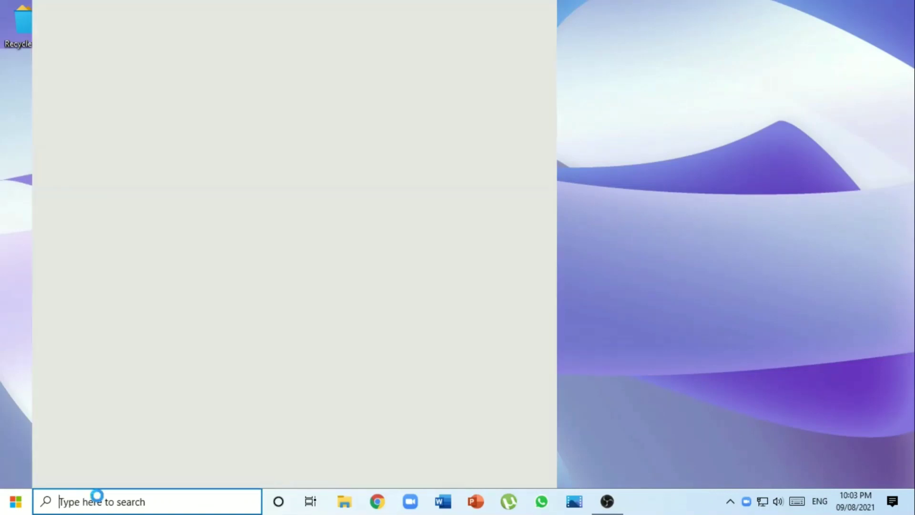
{"action": "type", "text": "setting"}
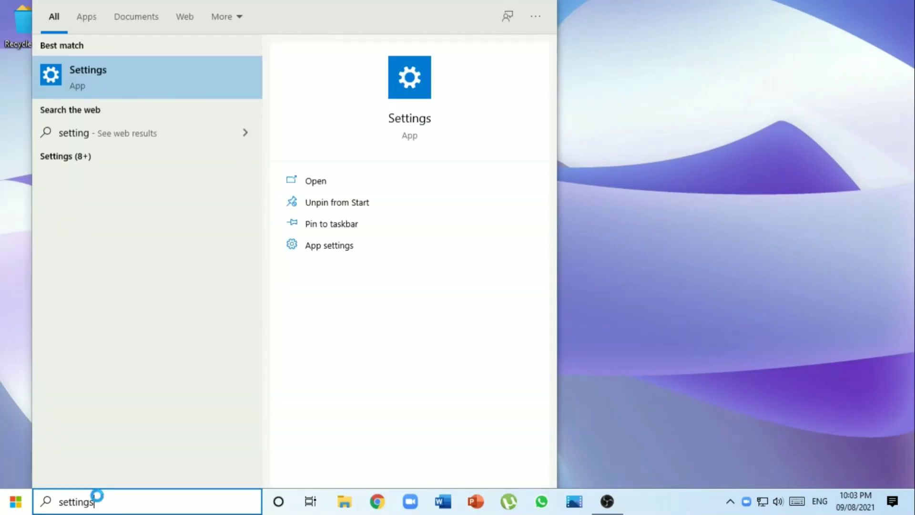
{"action": "type", "text": "s"}
{"action": "key", "text": "Return"}
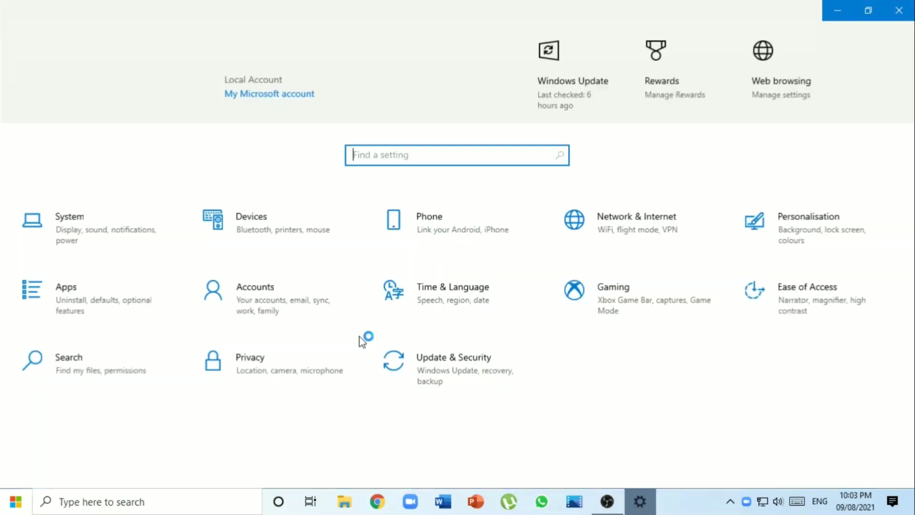
{"action": "left_click", "coordinate": [278, 379]}
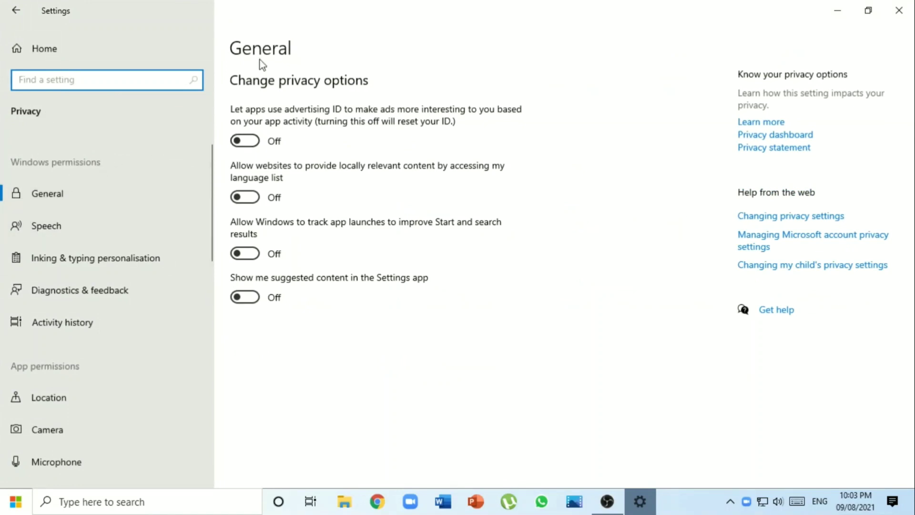
- Review the Speech, Diagnostics & feedback and Location privacy pages, including the device's location access and the per-app location list
{"action": "left_click", "coordinate": [56, 226]}
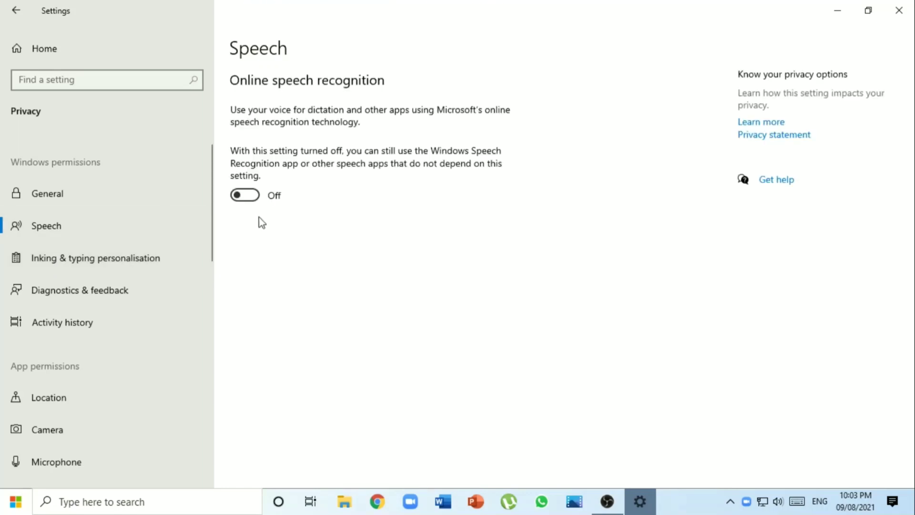
{"action": "left_click", "coordinate": [85, 290]}
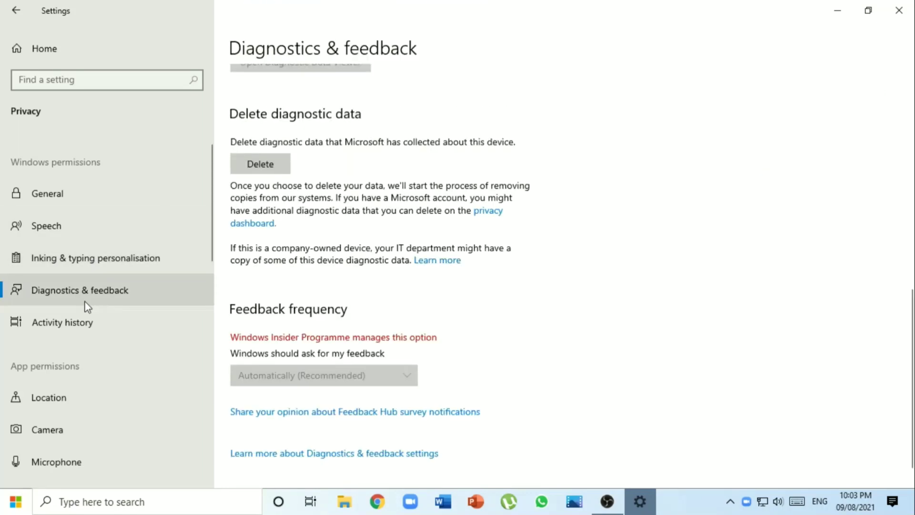
{"action": "left_click", "coordinate": [48, 405]}
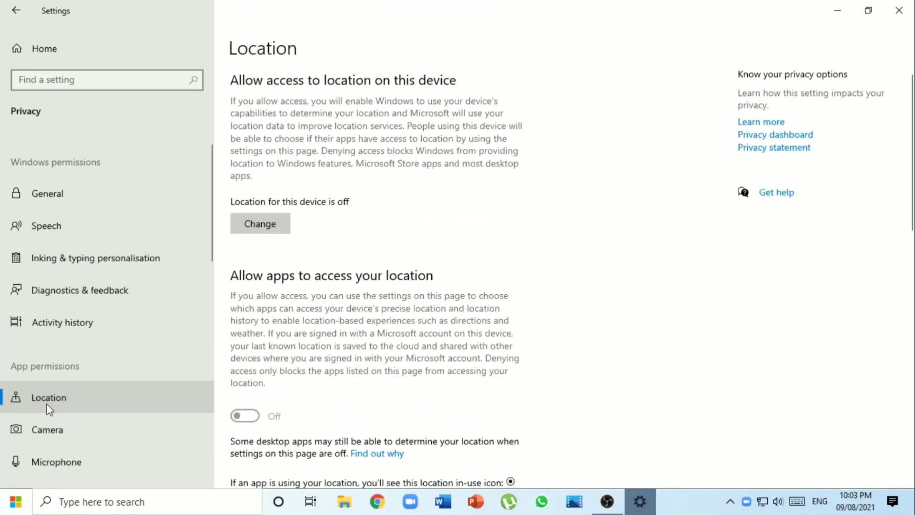
{"action": "left_click", "coordinate": [275, 233]}
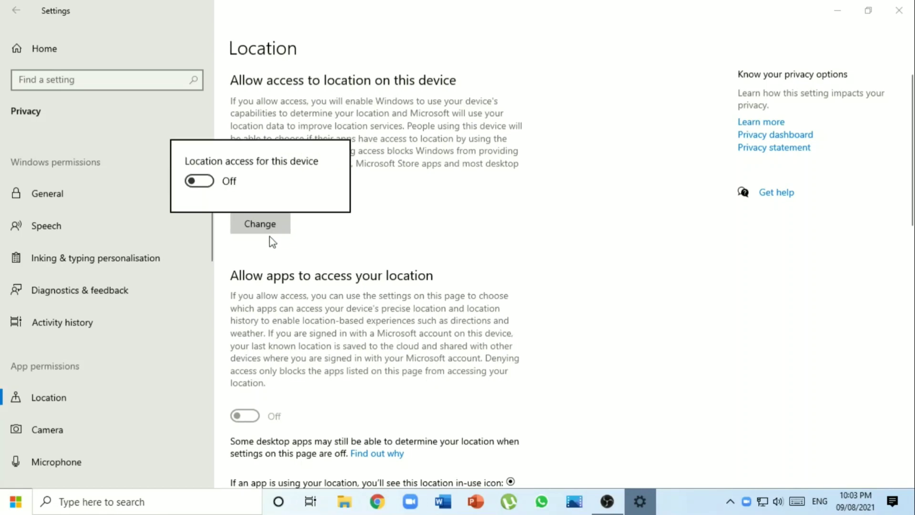
{"action": "left_click", "coordinate": [561, 222]}
{"action": "scroll", "coordinate": [565, 288], "scroll_direction": "down", "scroll_amount": 8}
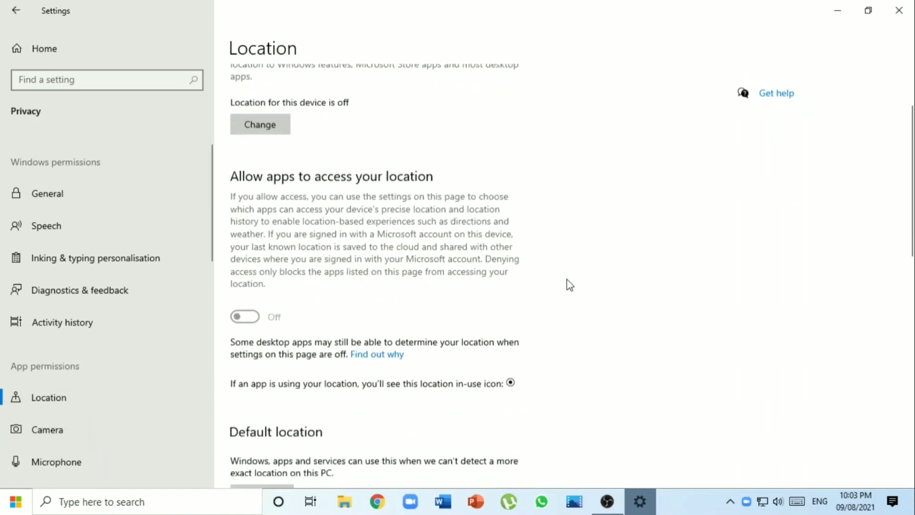
{"action": "scroll", "coordinate": [563, 288], "scroll_direction": "down", "scroll_amount": 3}
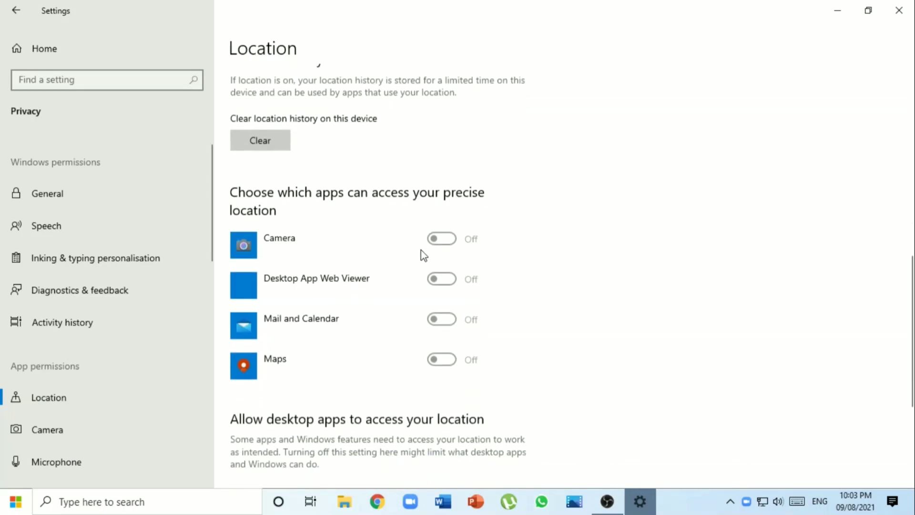
- Allow Desktop App Web Viewer, Microsoft Photos and Microsoft Store to access the camera in the Camera privacy settings
{"action": "left_click", "coordinate": [126, 443]}
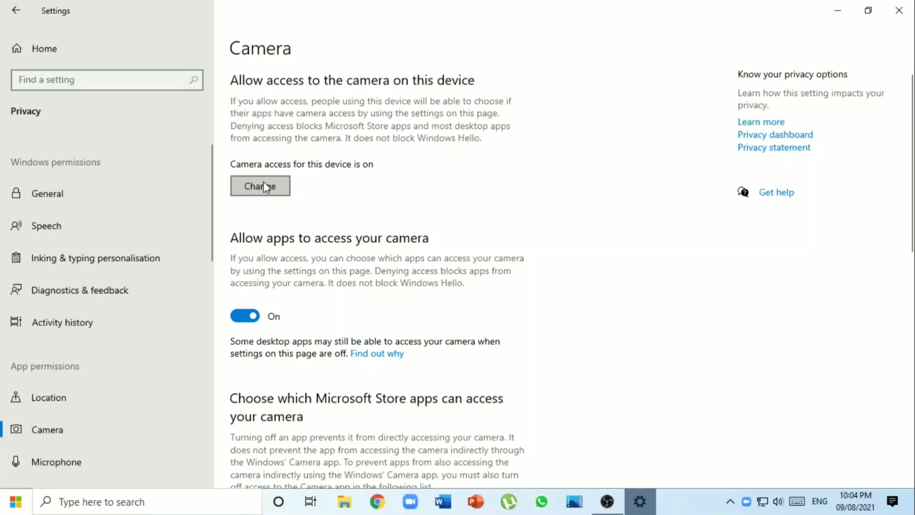
{"action": "scroll", "coordinate": [266, 186], "scroll_direction": "down", "scroll_amount": 5}
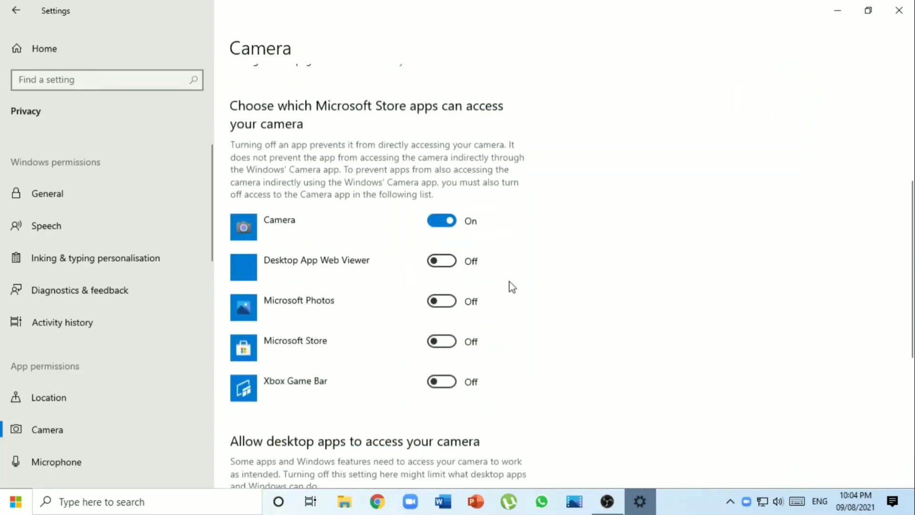
{"action": "left_click", "coordinate": [444, 264]}
{"action": "left_click", "coordinate": [440, 305]}
{"action": "left_click", "coordinate": [443, 341]}
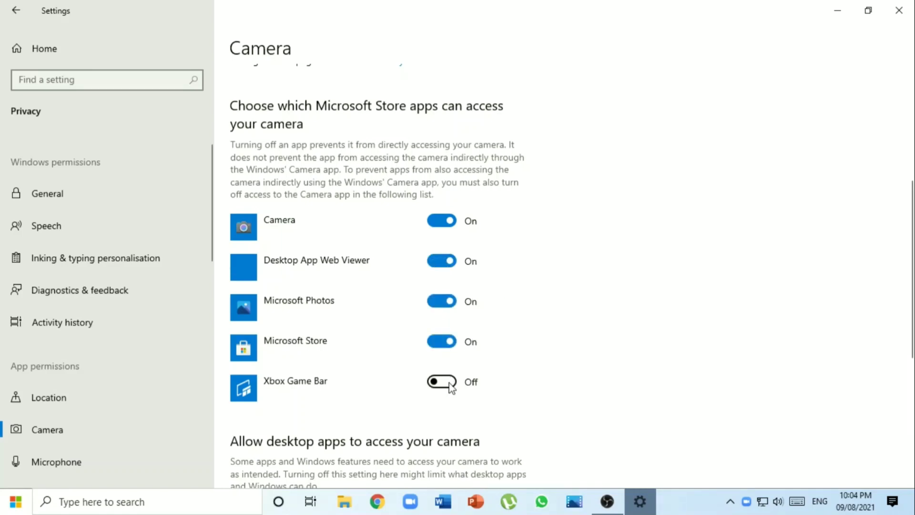
- Check the device's microphone access and the per-app list in the Microphone privacy settings, and allow Cortana to use the microphone
{"action": "scroll", "coordinate": [62, 317], "scroll_direction": "down", "scroll_amount": 2}
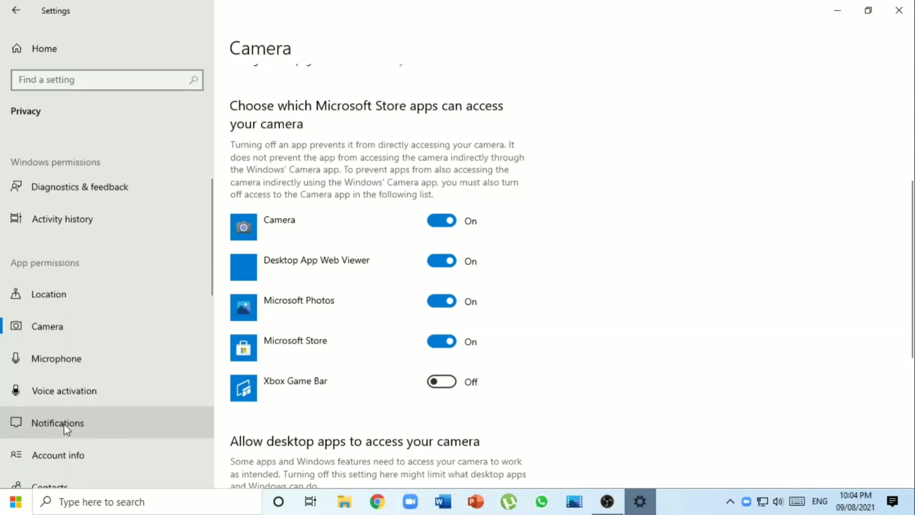
{"action": "left_click", "coordinate": [83, 370]}
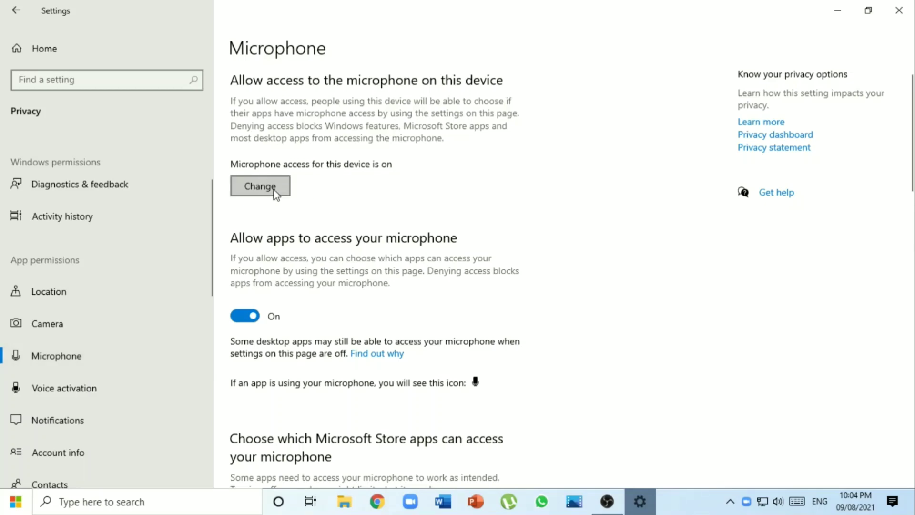
{"action": "left_click", "coordinate": [242, 192]}
{"action": "left_click", "coordinate": [661, 195]}
{"action": "scroll", "coordinate": [456, 248], "scroll_direction": "down", "scroll_amount": 5}
{"action": "scroll", "coordinate": [458, 253], "scroll_direction": "down", "scroll_amount": 3}
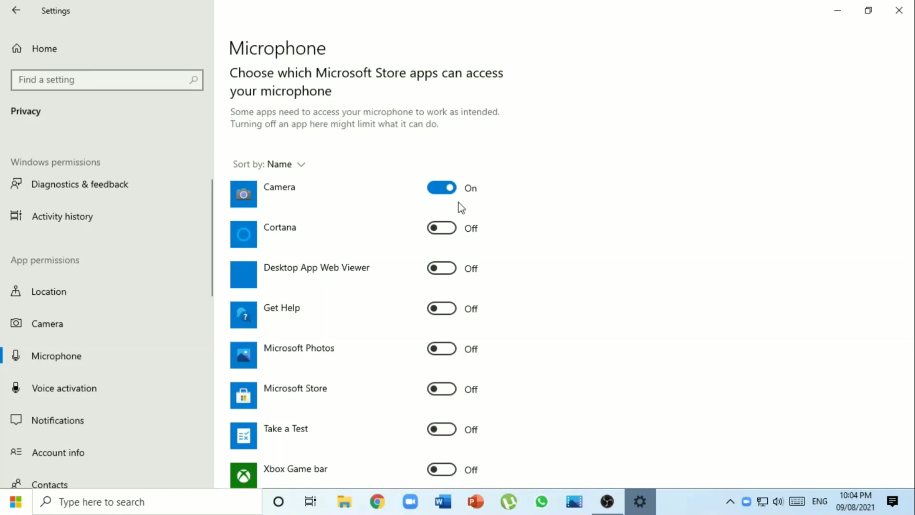
{"action": "scroll", "coordinate": [374, 251], "scroll_direction": "down", "scroll_amount": 5}
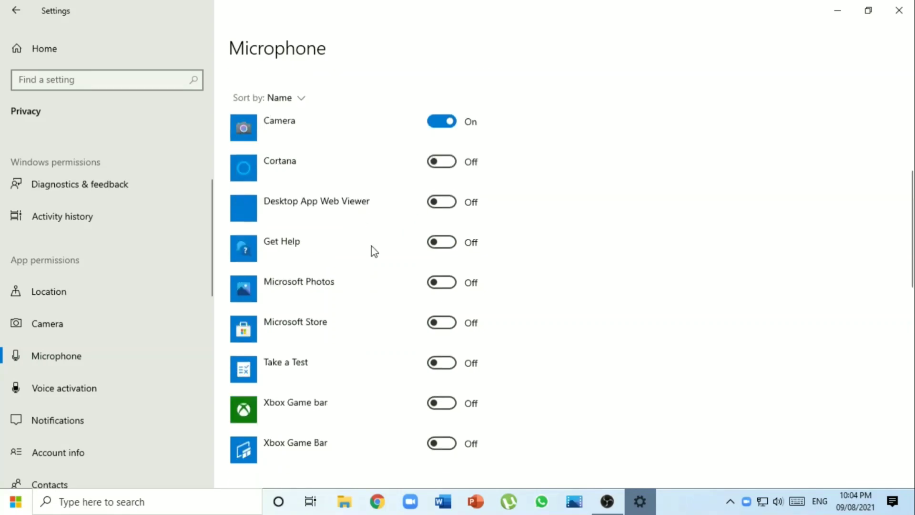
{"action": "scroll", "coordinate": [419, 260], "scroll_direction": "up", "scroll_amount": 5}
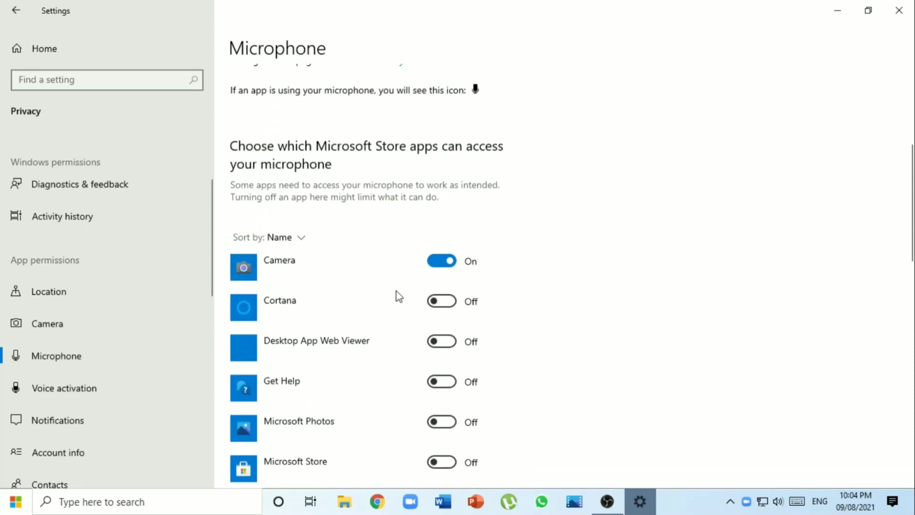
{"action": "left_click", "coordinate": [440, 305]}
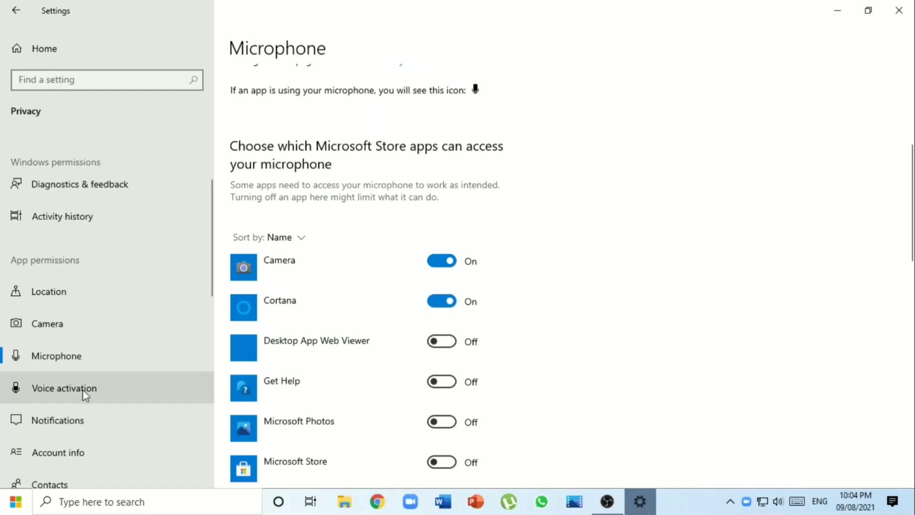
- Examine the Voice activation privacy options, including locked-device use, the headset default app and Cortana's permissions
{"action": "left_click", "coordinate": [70, 390]}
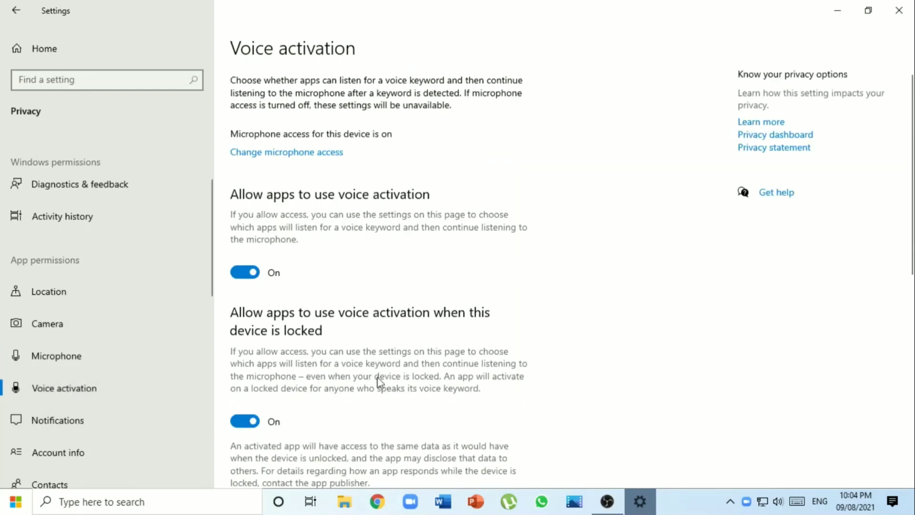
{"action": "scroll", "coordinate": [415, 305], "scroll_direction": "down", "scroll_amount": 3}
{"action": "scroll", "coordinate": [415, 305], "scroll_direction": "up", "scroll_amount": 3}
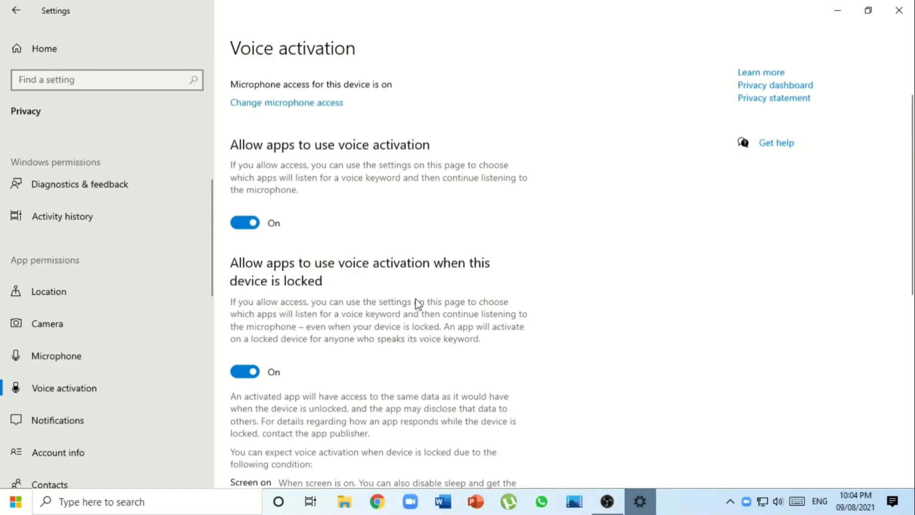
{"action": "scroll", "coordinate": [416, 305], "scroll_direction": "down", "scroll_amount": 3}
{"action": "scroll", "coordinate": [415, 303], "scroll_direction": "down", "scroll_amount": 6}
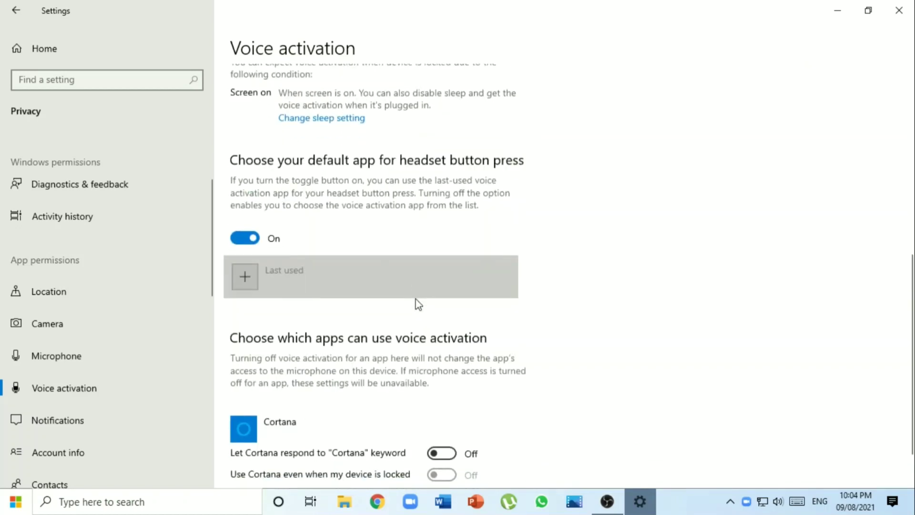
{"action": "scroll", "coordinate": [417, 304], "scroll_direction": "down", "scroll_amount": 1}
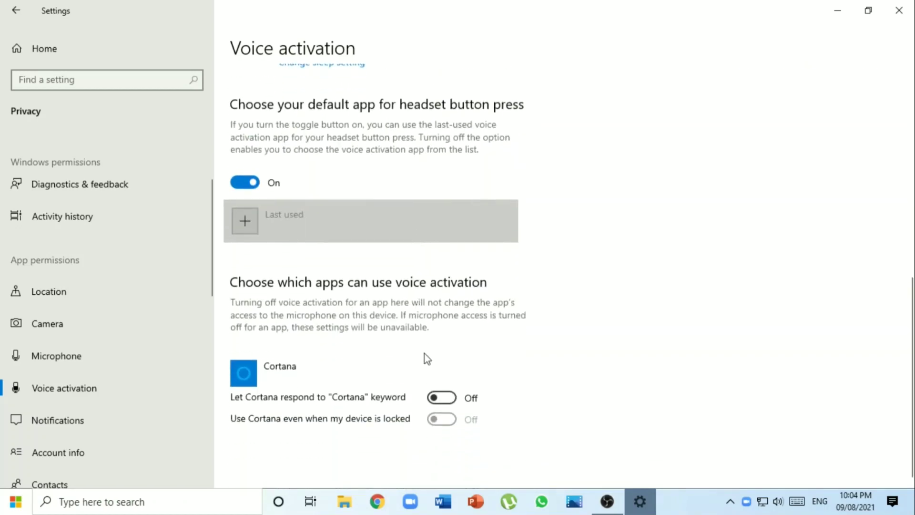
- Review the app permission pages for Notifications, Contacts, Calendar, Phone calls, Call history, Email and Radios
{"action": "left_click", "coordinate": [18, 414]}
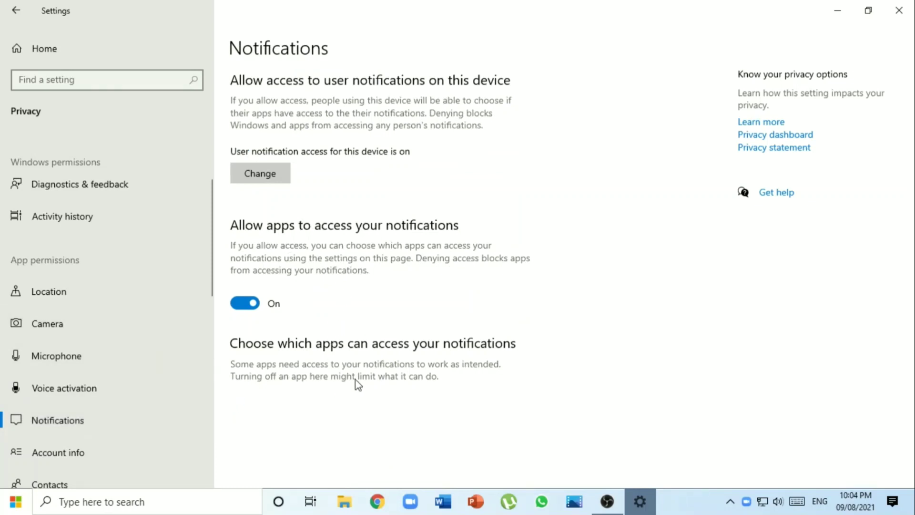
{"action": "scroll", "coordinate": [131, 419], "scroll_direction": "down", "scroll_amount": 3}
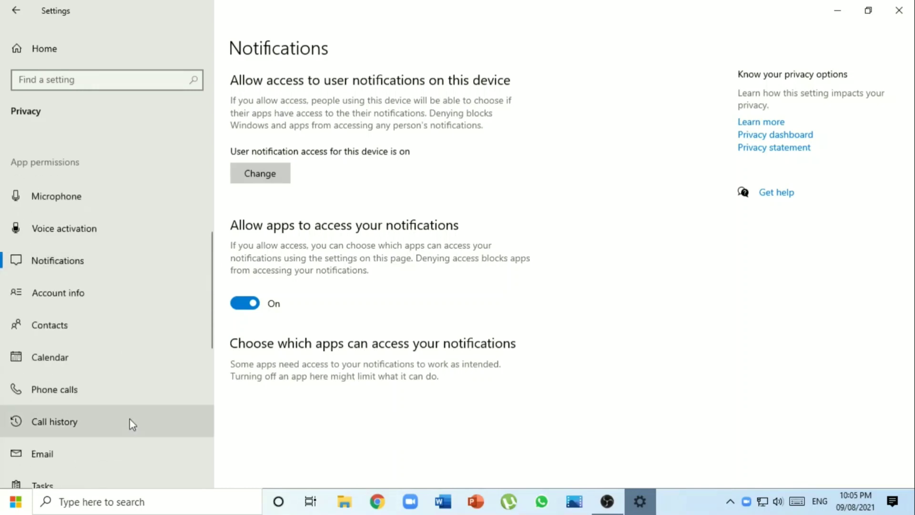
{"action": "left_click", "coordinate": [60, 323]}
{"action": "left_click", "coordinate": [92, 366]}
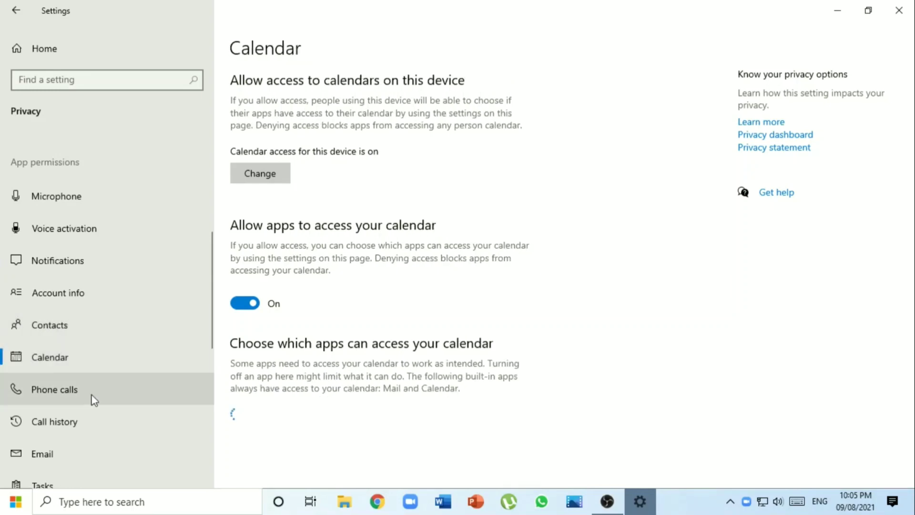
{"action": "left_click", "coordinate": [94, 399]}
{"action": "left_click", "coordinate": [93, 422]}
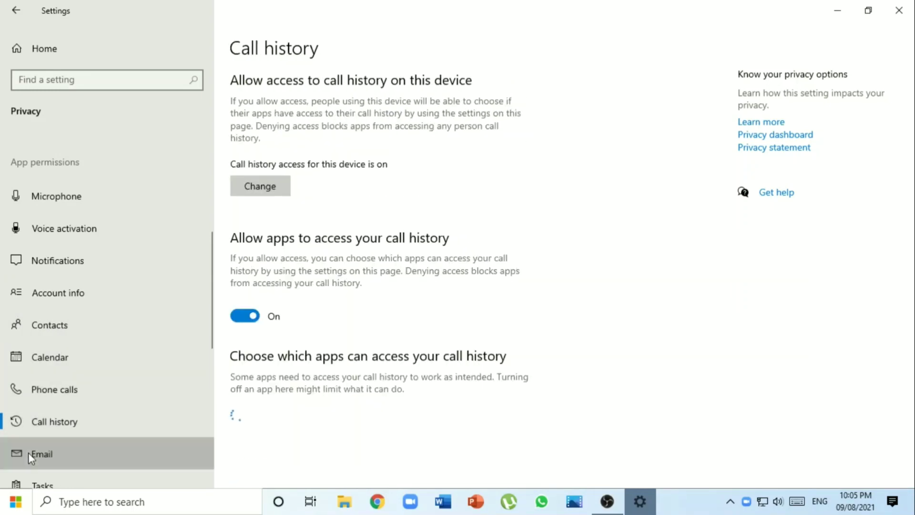
{"action": "left_click", "coordinate": [28, 452]}
{"action": "scroll", "coordinate": [55, 370], "scroll_direction": "down", "scroll_amount": 4}
{"action": "left_click", "coordinate": [90, 337]}
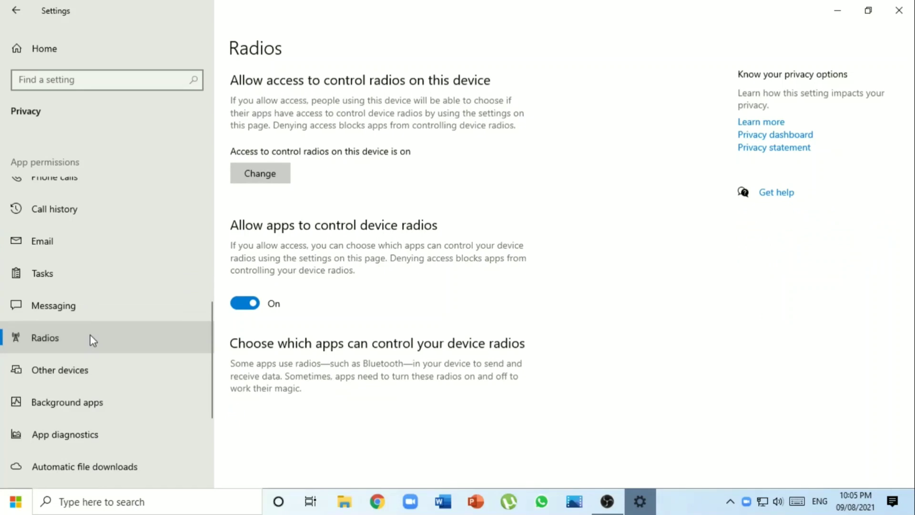
- Examine the Background apps page and its full list of apps allowed to run in the background
{"action": "left_click", "coordinate": [101, 421]}
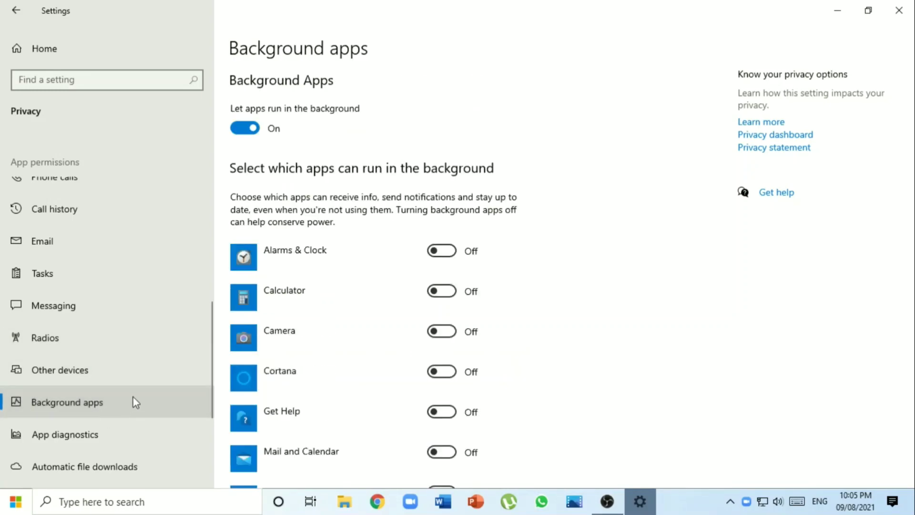
{"action": "scroll", "coordinate": [515, 157], "scroll_direction": "down", "scroll_amount": 3}
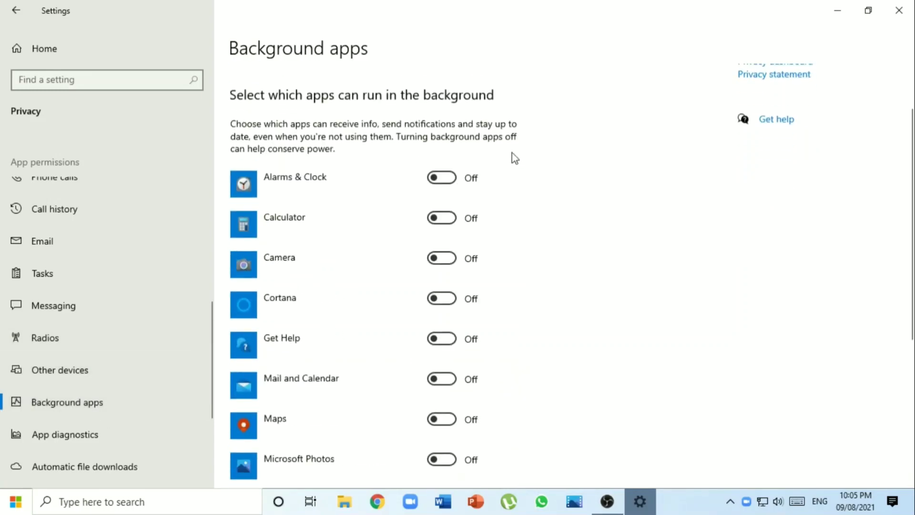
{"action": "scroll", "coordinate": [431, 210], "scroll_direction": "down", "scroll_amount": 10}
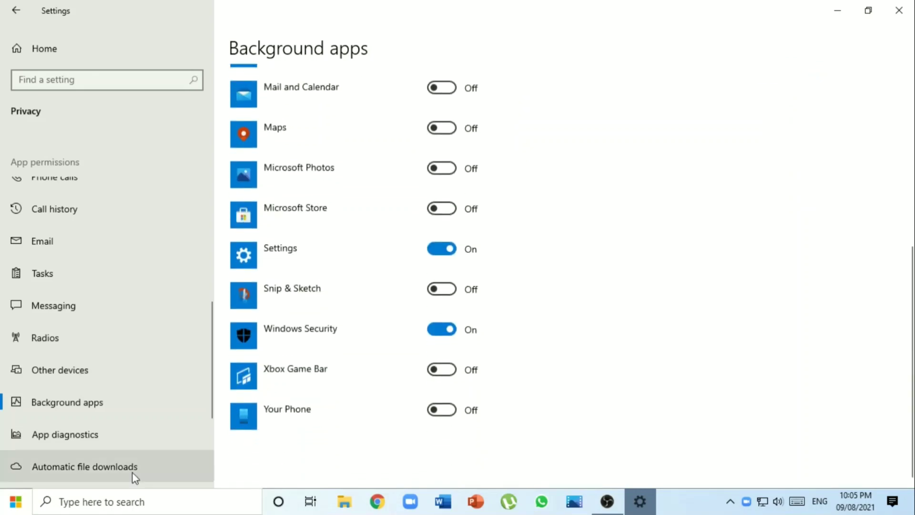